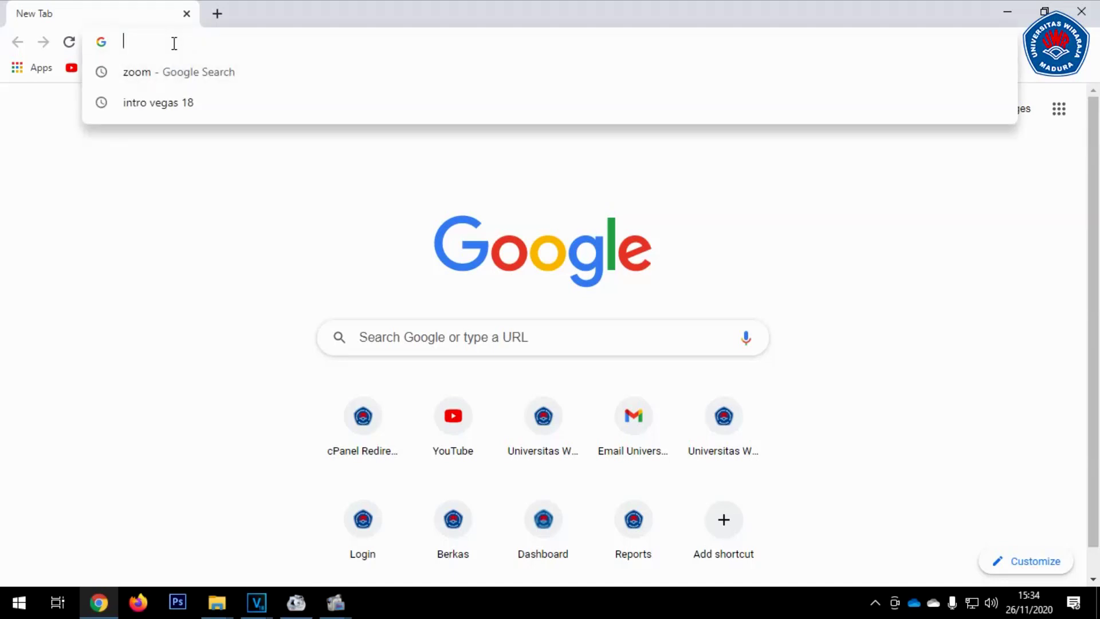
Search Google for 'zoom' to reach the zoom.us home page
{"action": "key", "text": "Return"}
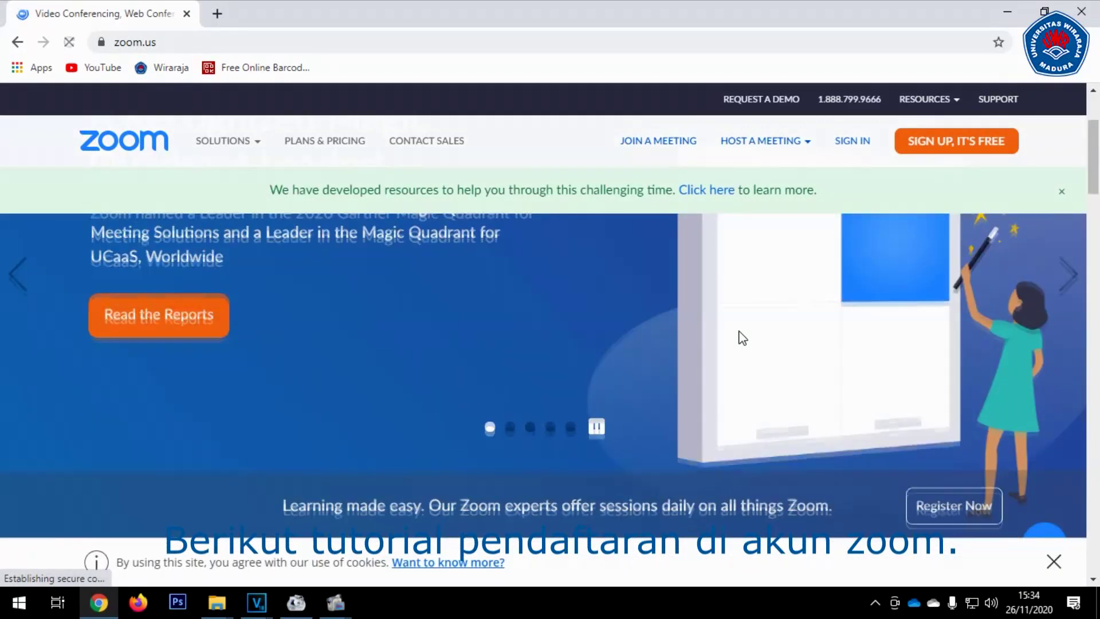
{"action": "left_click", "coordinate": [940, 151]}
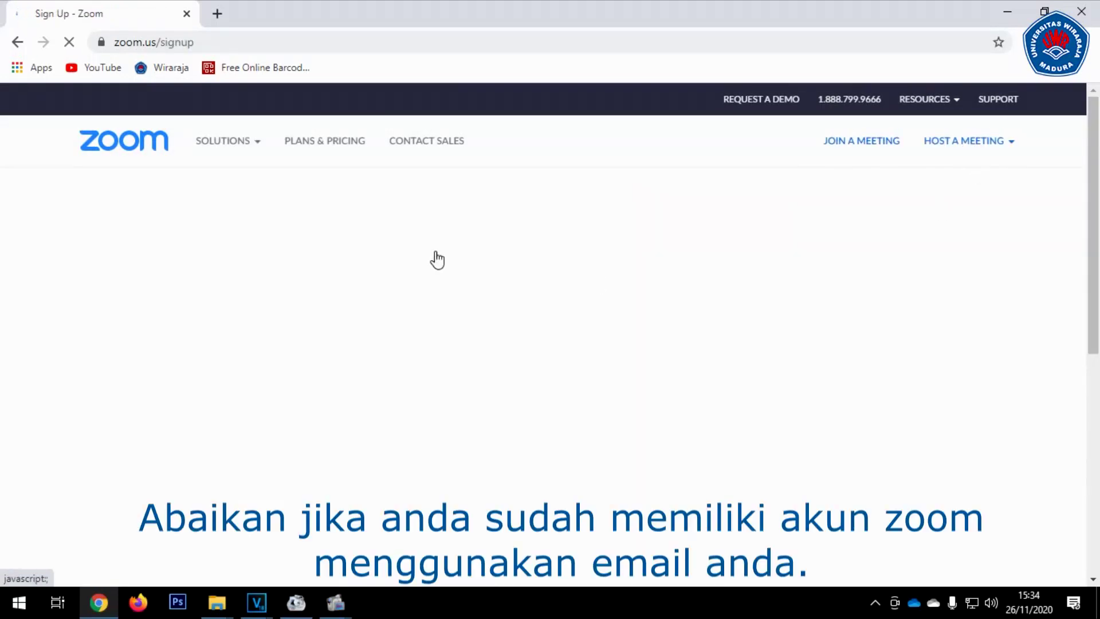
{"action": "scroll", "coordinate": [528, 257], "scroll_direction": "down", "scroll_amount": 1}
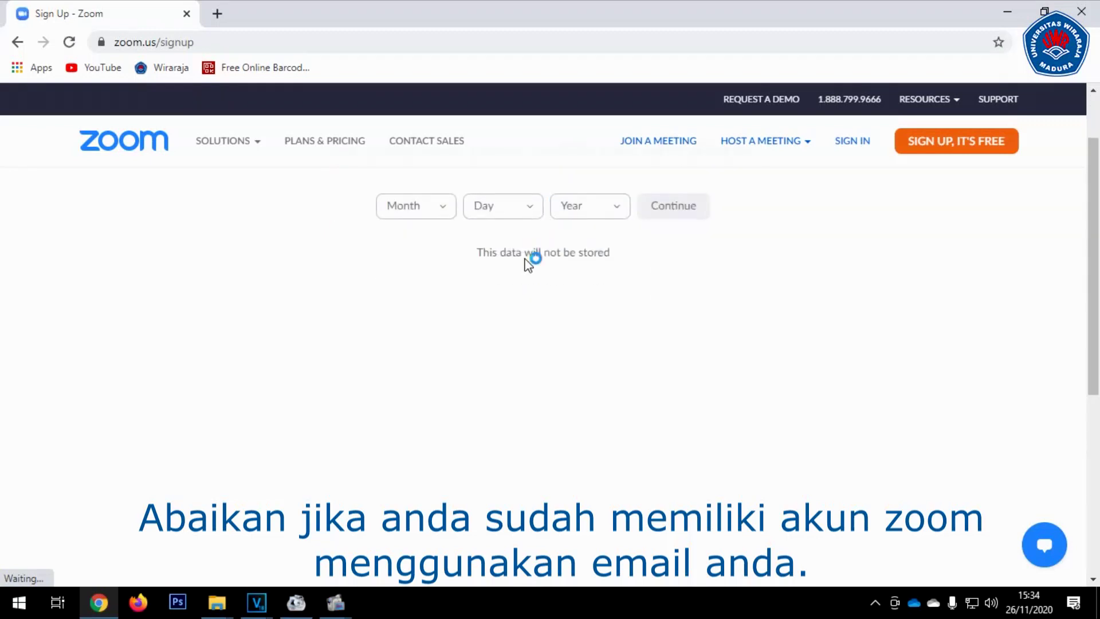
{"action": "left_click", "coordinate": [435, 216]}
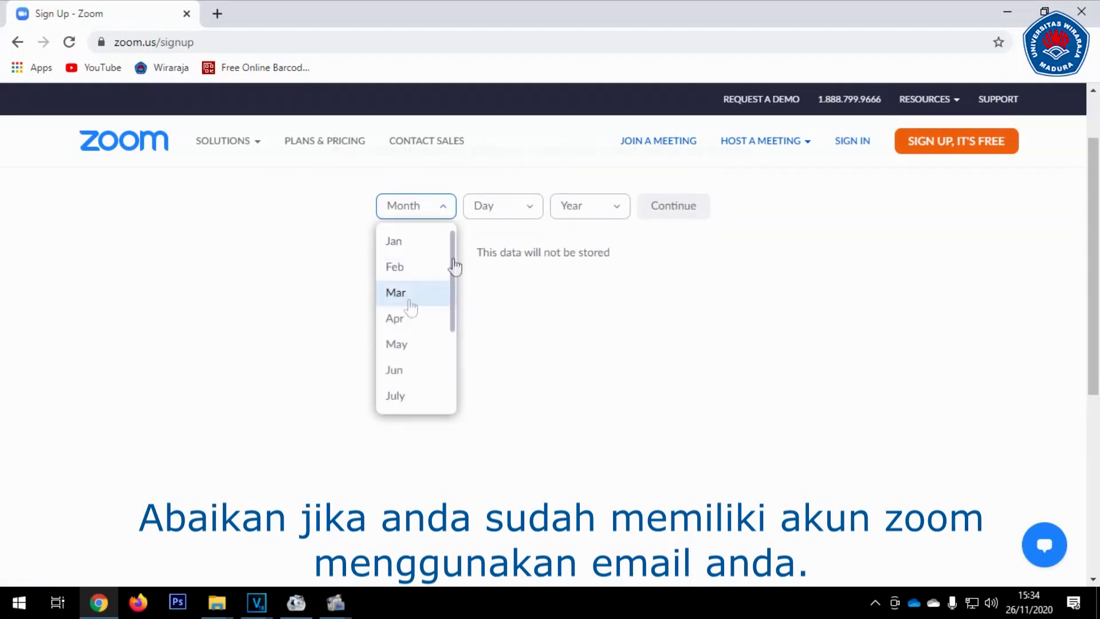
{"action": "left_click", "coordinate": [411, 297]}
{"action": "left_click", "coordinate": [509, 218]}
{"action": "scroll", "coordinate": [504, 346], "scroll_direction": "down", "scroll_amount": 8}
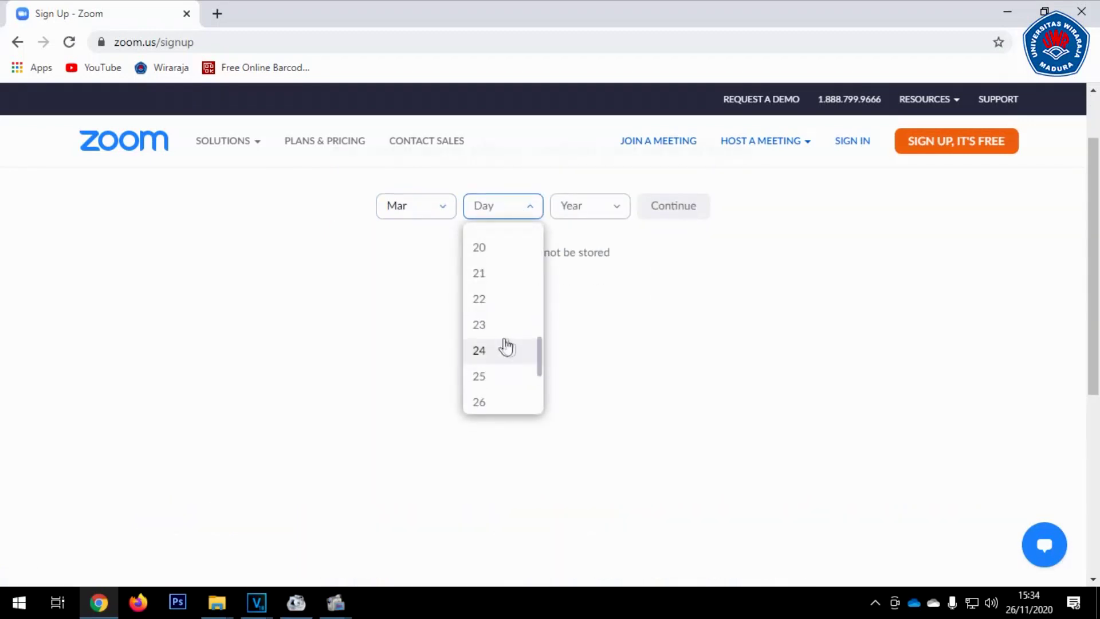
{"action": "left_click", "coordinate": [599, 206]}
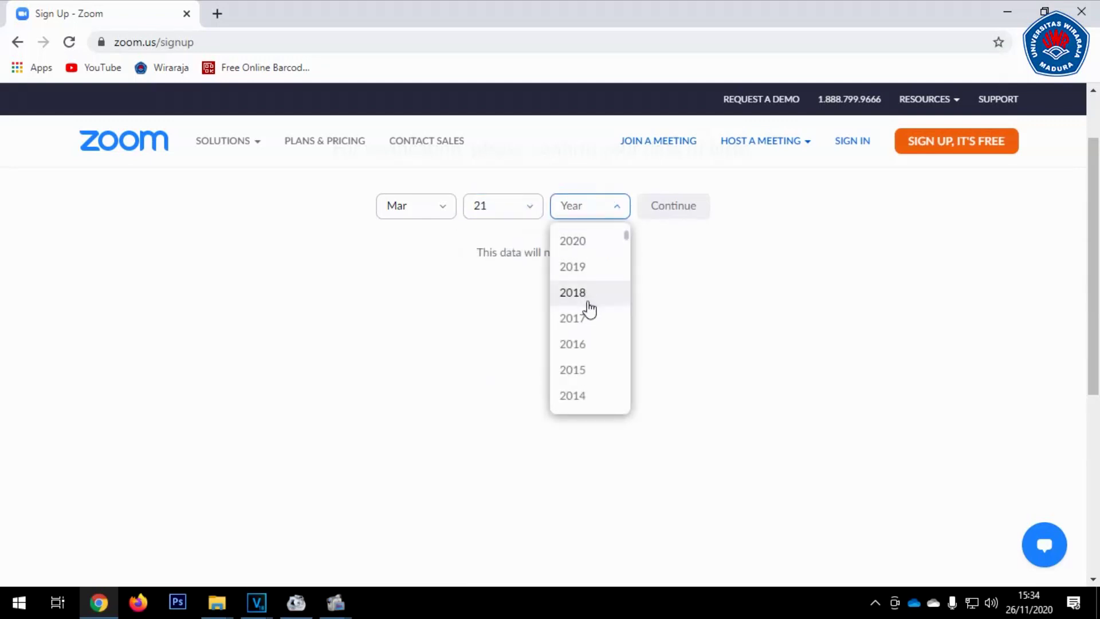
{"action": "scroll", "coordinate": [596, 321], "scroll_direction": "down", "scroll_amount": 7}
{"action": "scroll", "coordinate": [601, 332], "scroll_direction": "down", "scroll_amount": 5}
{"action": "scroll", "coordinate": [598, 330], "scroll_direction": "up", "scroll_amount": 5}
{"action": "scroll", "coordinate": [598, 330], "scroll_direction": "down", "scroll_amount": 4}
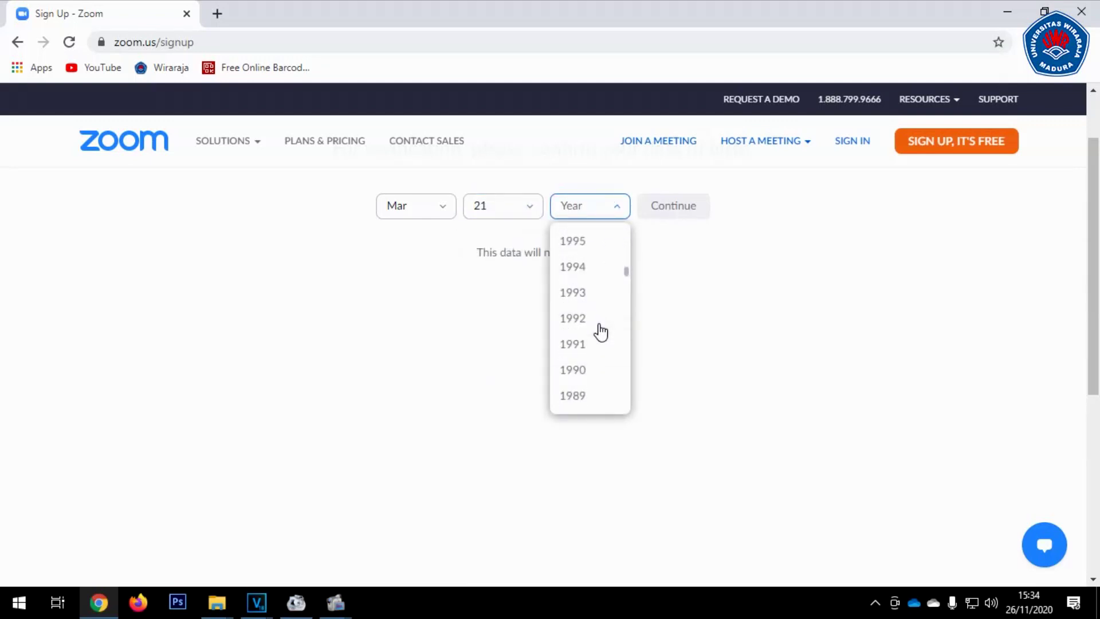
{"action": "left_click", "coordinate": [680, 216]}
{"action": "left_click", "coordinate": [683, 215]}
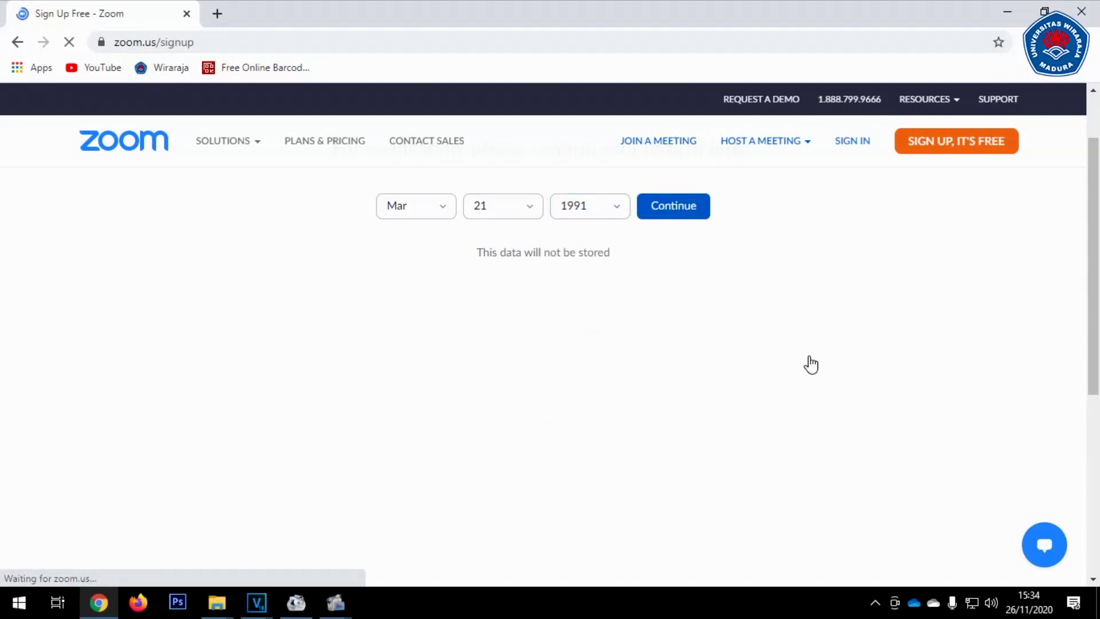
Enter the account's e-mail address and submit the sign-up
{"action": "left_click", "coordinate": [523, 293]}
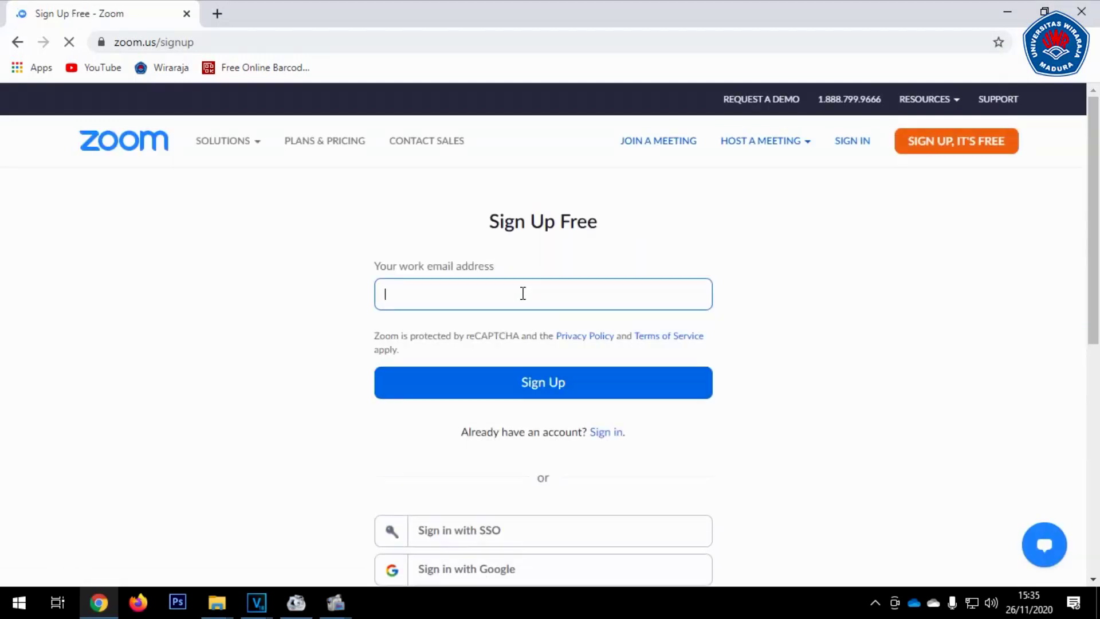
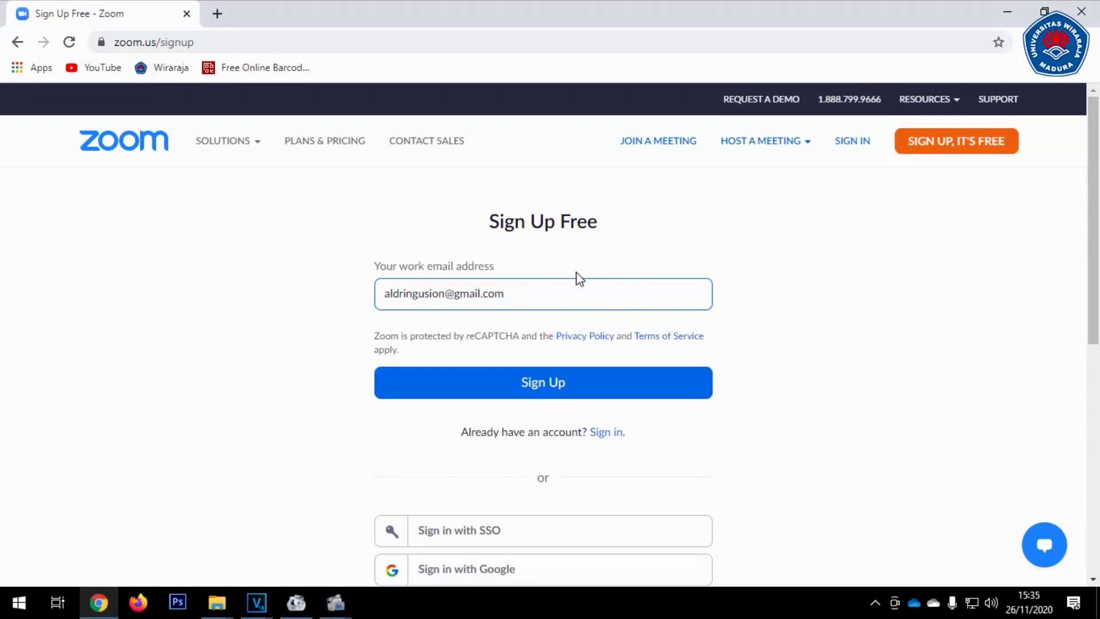
{"action": "left_click", "coordinate": [564, 383]}
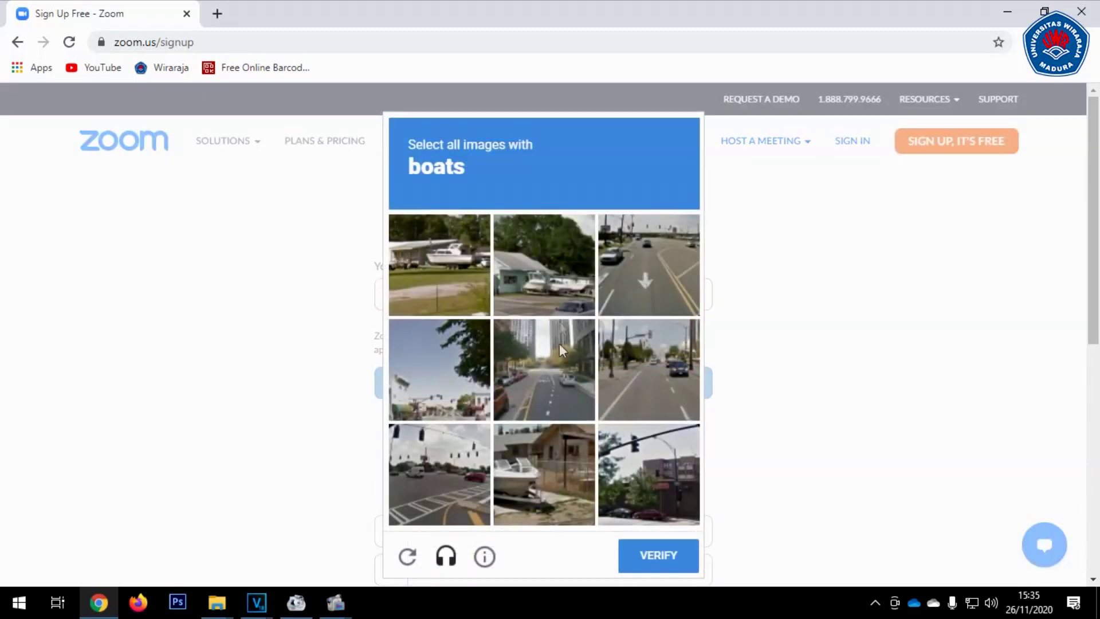
Pass the reCAPTCHA by selecting the three boat images and verifying
{"action": "left_click", "coordinate": [444, 254]}
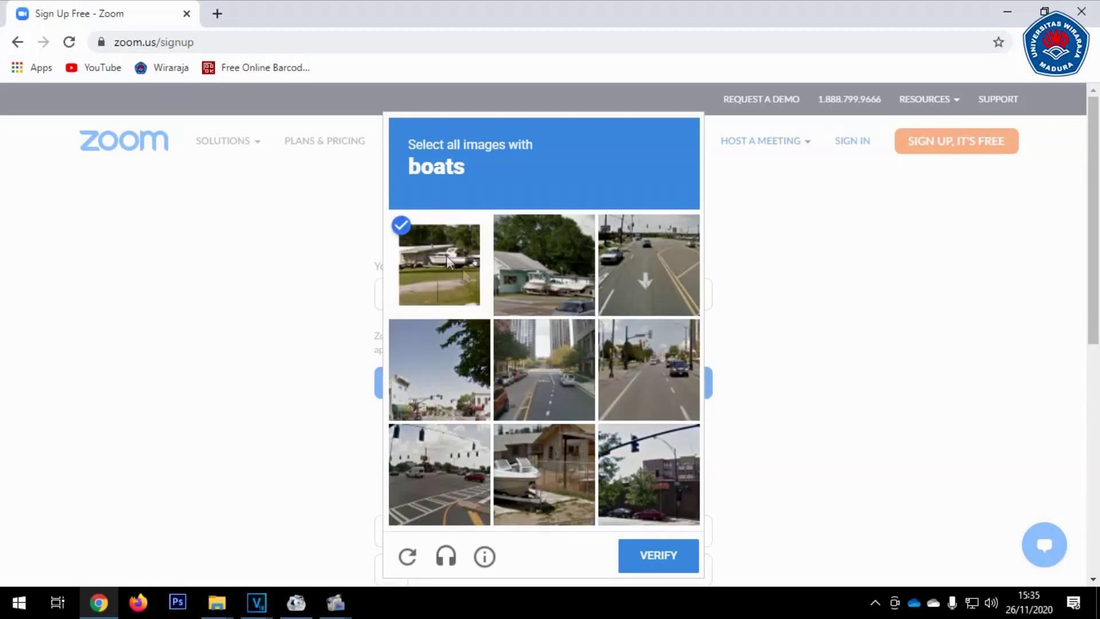
{"action": "left_click", "coordinate": [553, 473]}
{"action": "left_click", "coordinate": [554, 257]}
{"action": "left_click", "coordinate": [665, 557]}
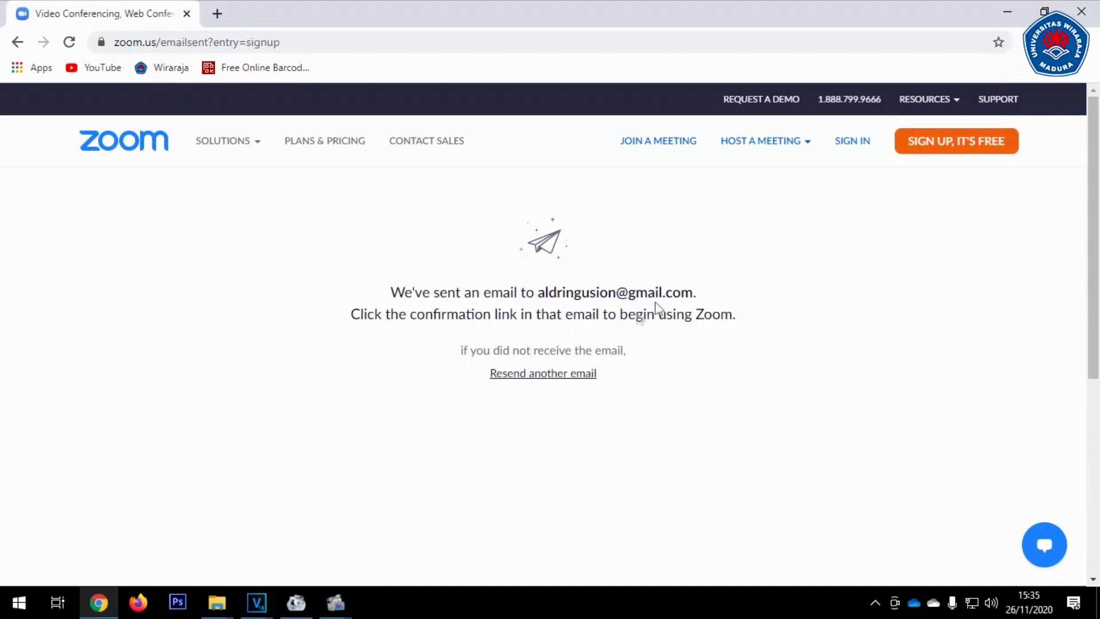
Sign in to Gmail in a new tab with the saved Google account and its password
{"action": "left_click", "coordinate": [217, 13]}
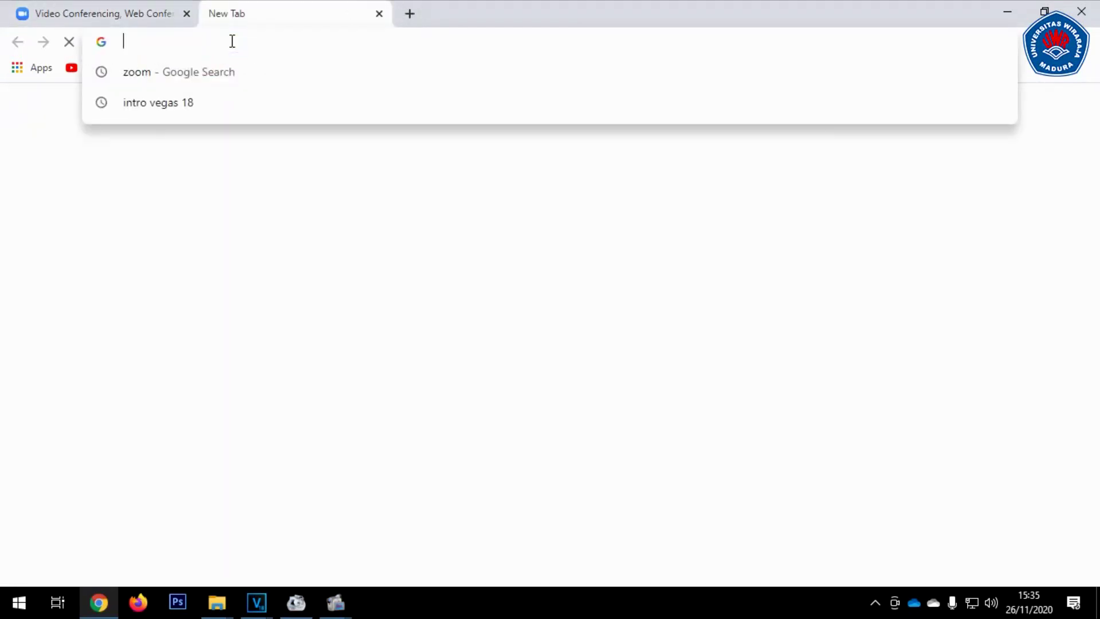
{"action": "type", "text": "gmail"}
{"action": "key", "text": "Return"}
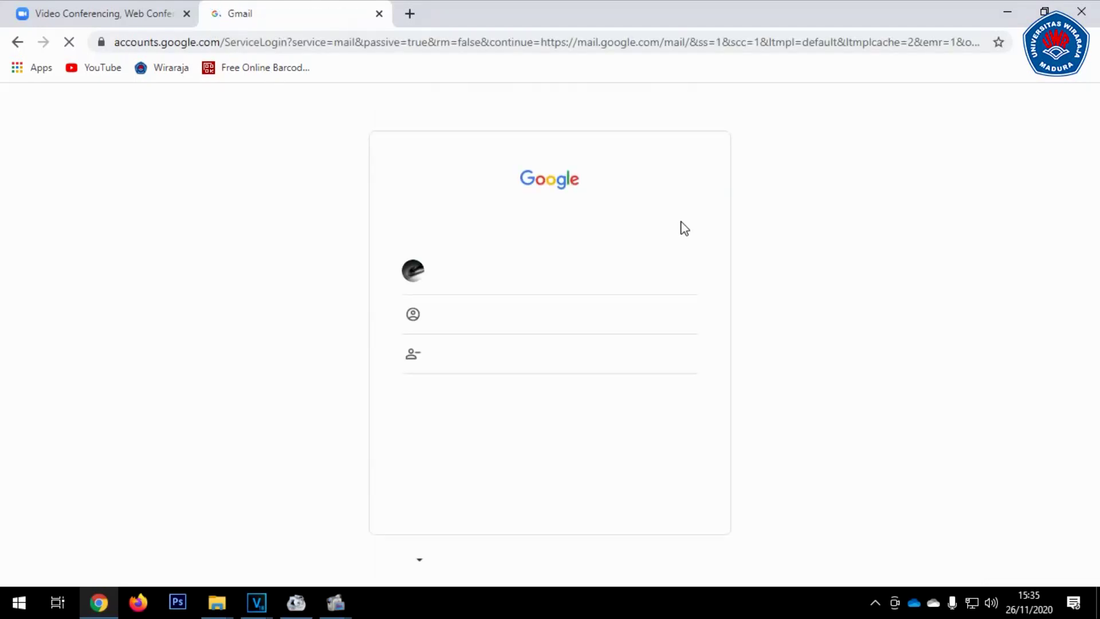
{"action": "left_click", "coordinate": [521, 282]}
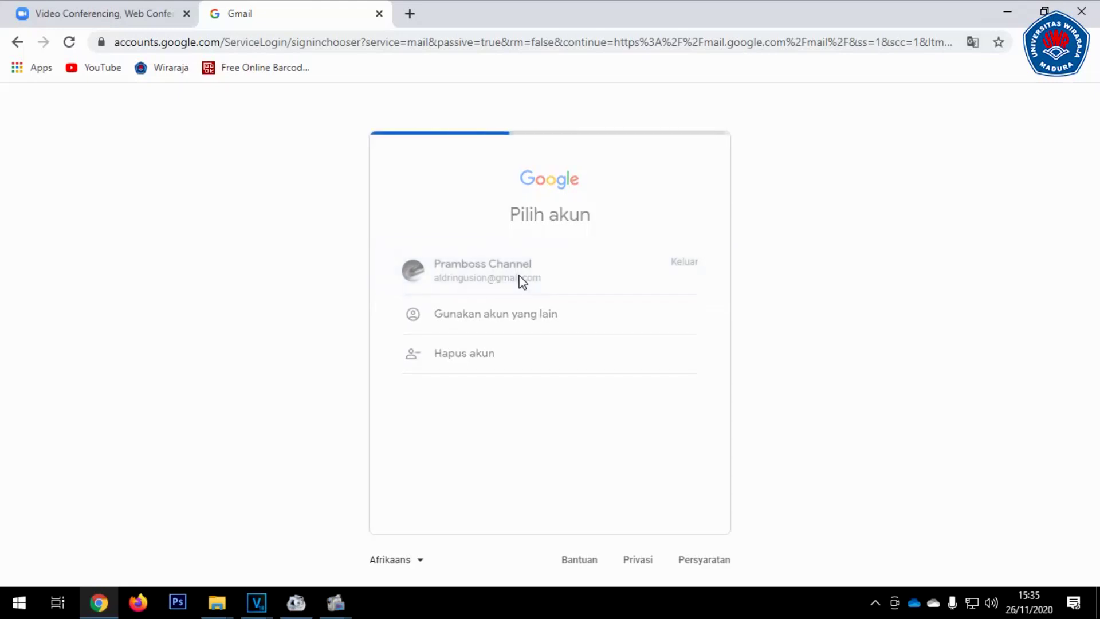
{"action": "left_click", "coordinate": [512, 328]}
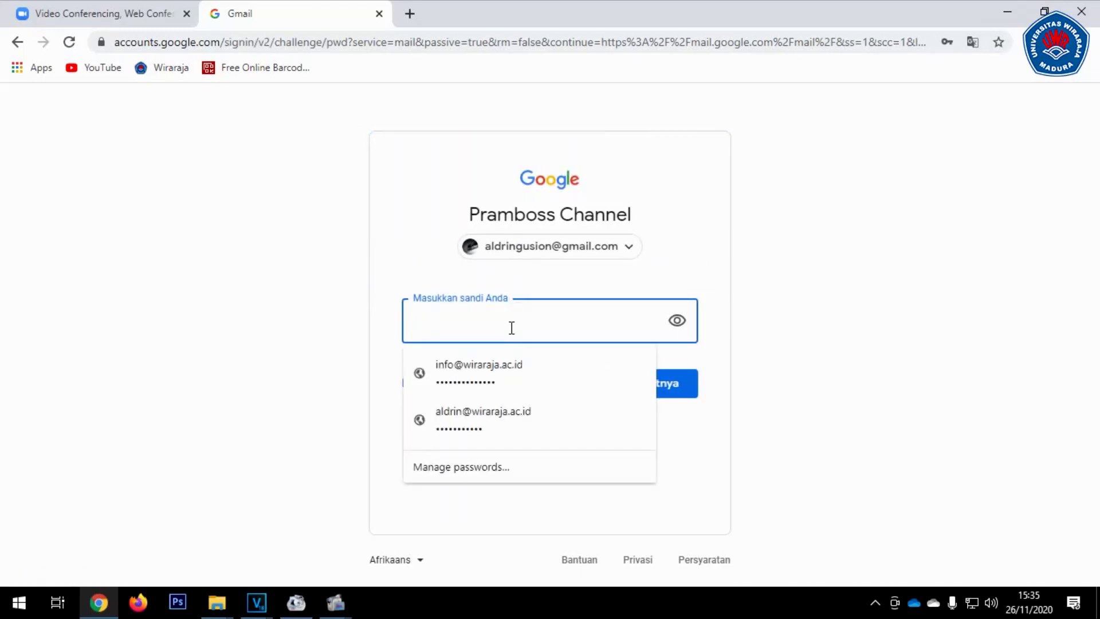
{"action": "type", "text": "•"}
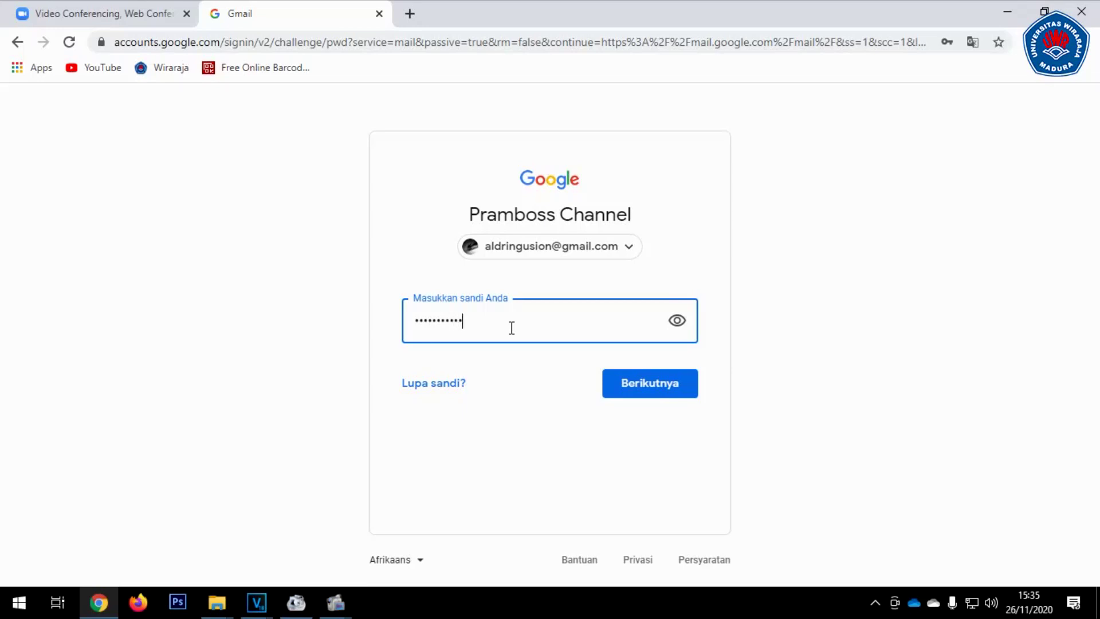
{"action": "key", "text": "Return"}
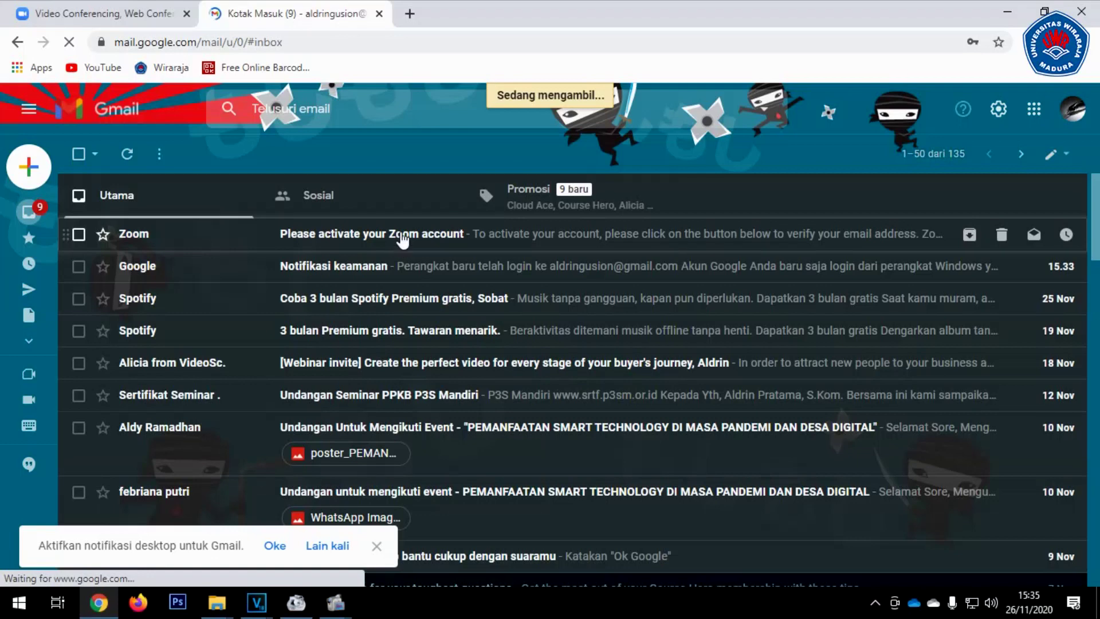
Open the 'Please activate your Zoom account' e-mail and follow its ACTIVATE ACCOUNT link
{"action": "left_click", "coordinate": [401, 236]}
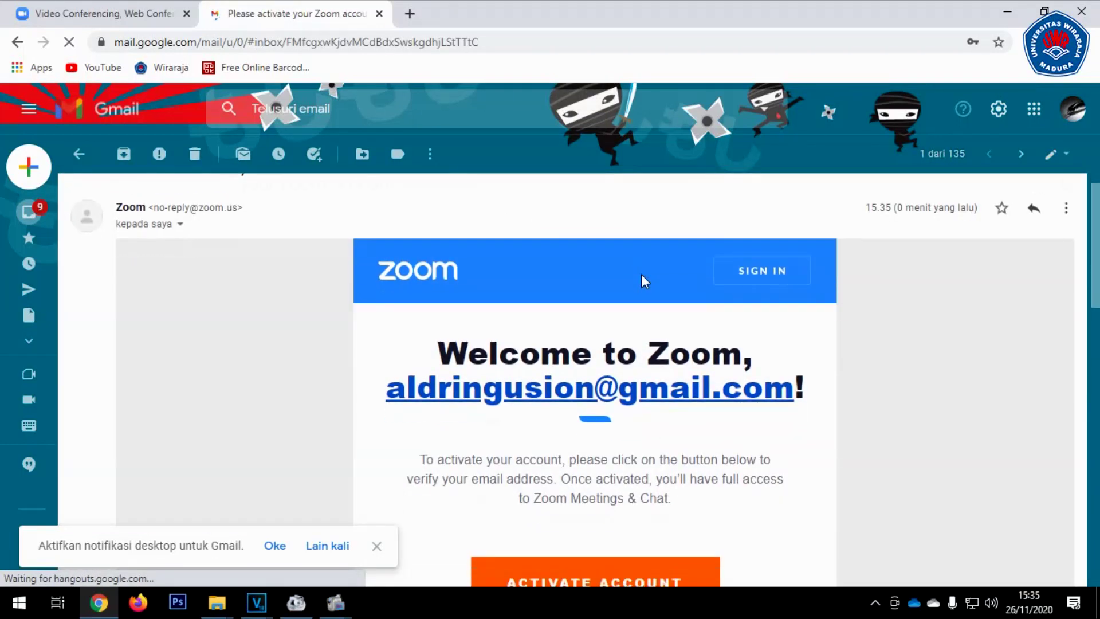
{"action": "scroll", "coordinate": [645, 281], "scroll_direction": "down", "scroll_amount": 2}
{"action": "scroll", "coordinate": [699, 299], "scroll_direction": "down", "scroll_amount": 3}
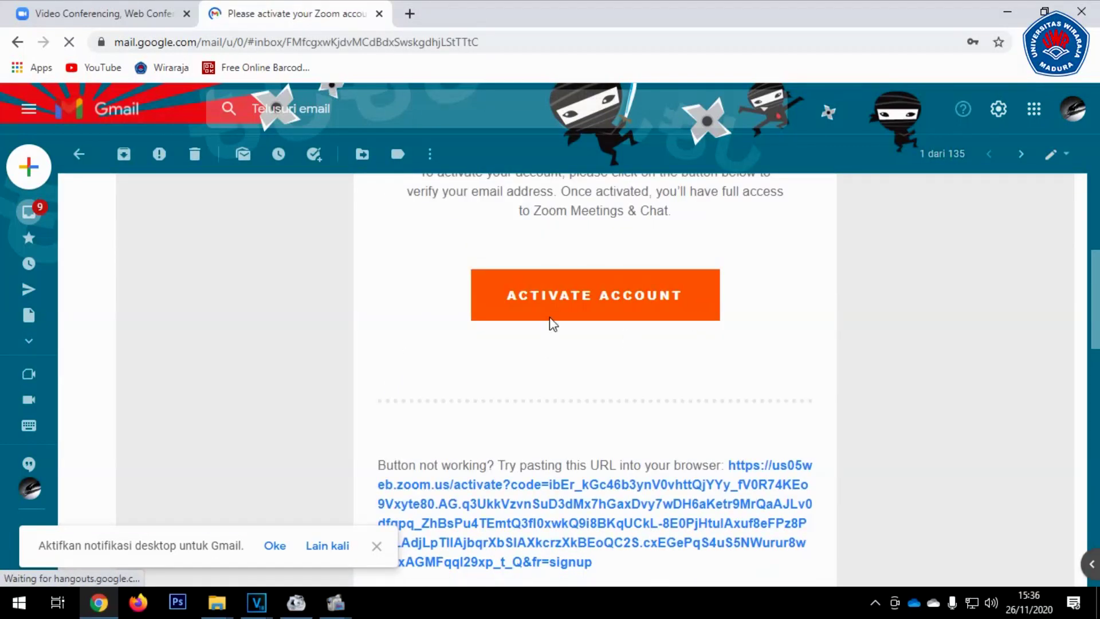
{"action": "left_click", "coordinate": [603, 298]}
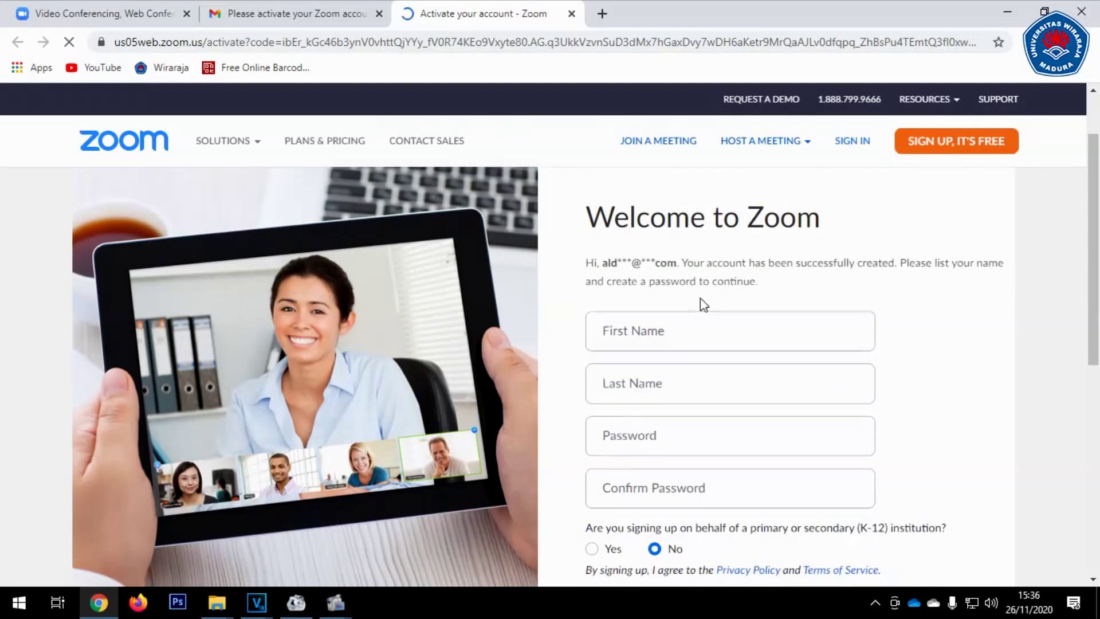
Enter the user's first and last name on the Zoom welcome form
{"action": "scroll", "coordinate": [704, 297], "scroll_direction": "down", "scroll_amount": 3}
{"action": "scroll", "coordinate": [719, 304], "scroll_direction": "up", "scroll_amount": 1}
{"action": "left_click", "coordinate": [692, 252]}
{"action": "key", "text": "Tab"}
Set the account password, confirm it, and submit the welcome form
{"action": "key", "text": "Tab"}
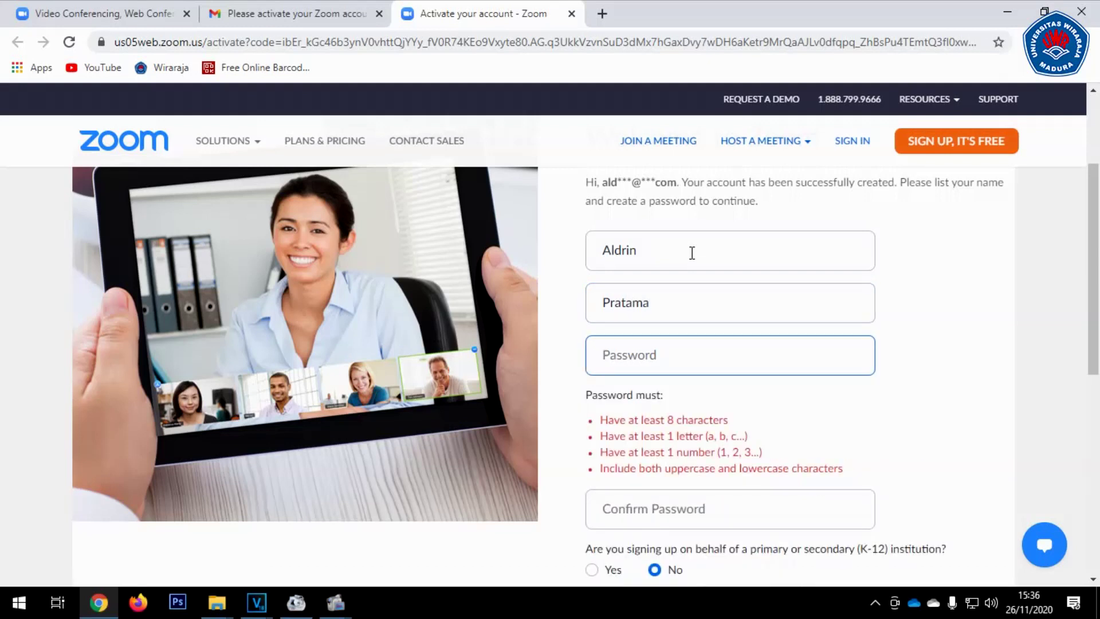
{"action": "type", "text": "•"}
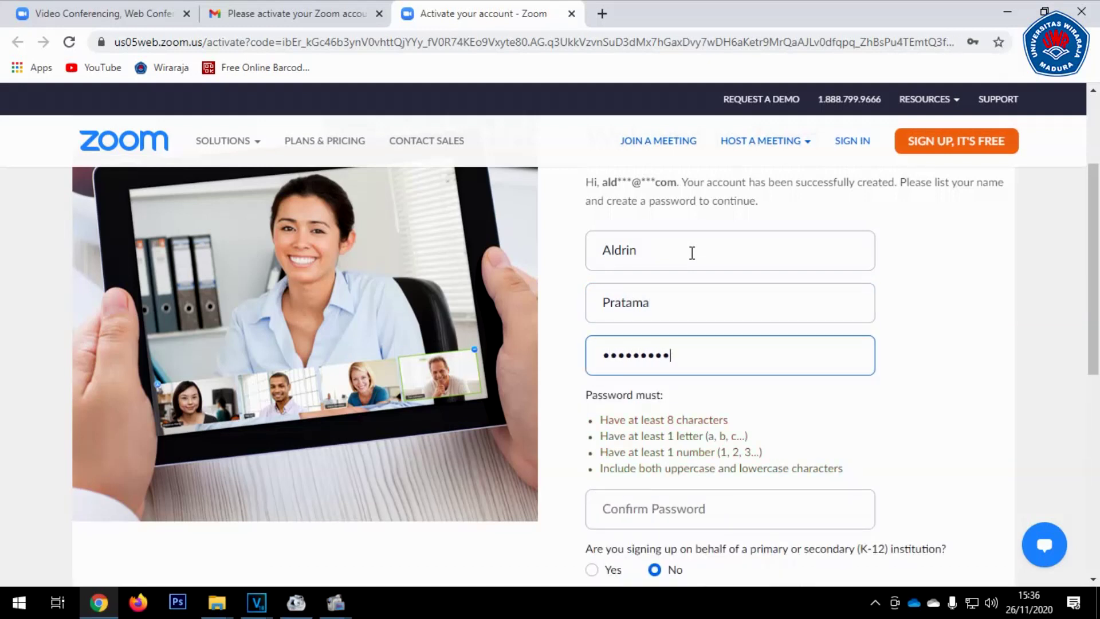
{"action": "scroll", "coordinate": [748, 376], "scroll_direction": "down", "scroll_amount": 2}
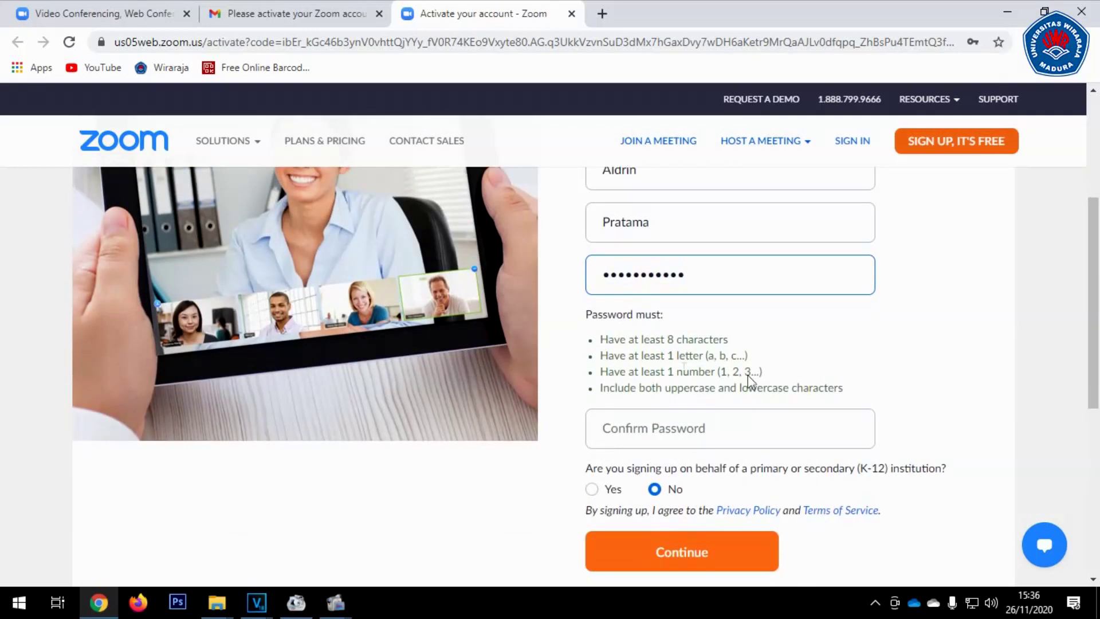
{"action": "left_click", "coordinate": [687, 434]}
{"action": "type", "text": "•"}
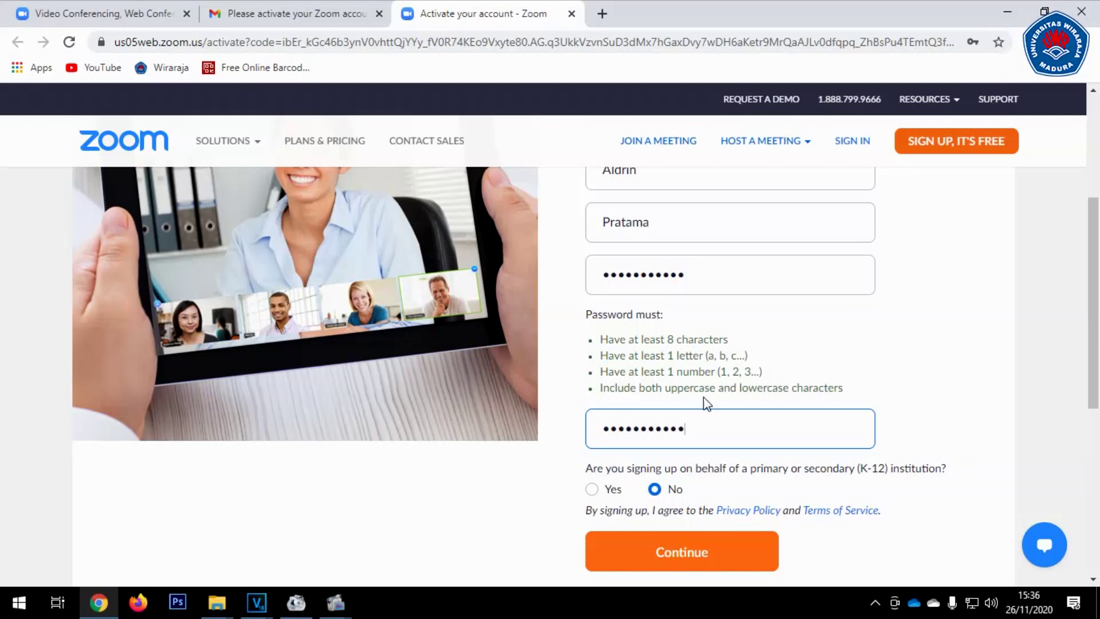
{"action": "scroll", "coordinate": [720, 389], "scroll_direction": "down", "scroll_amount": 2}
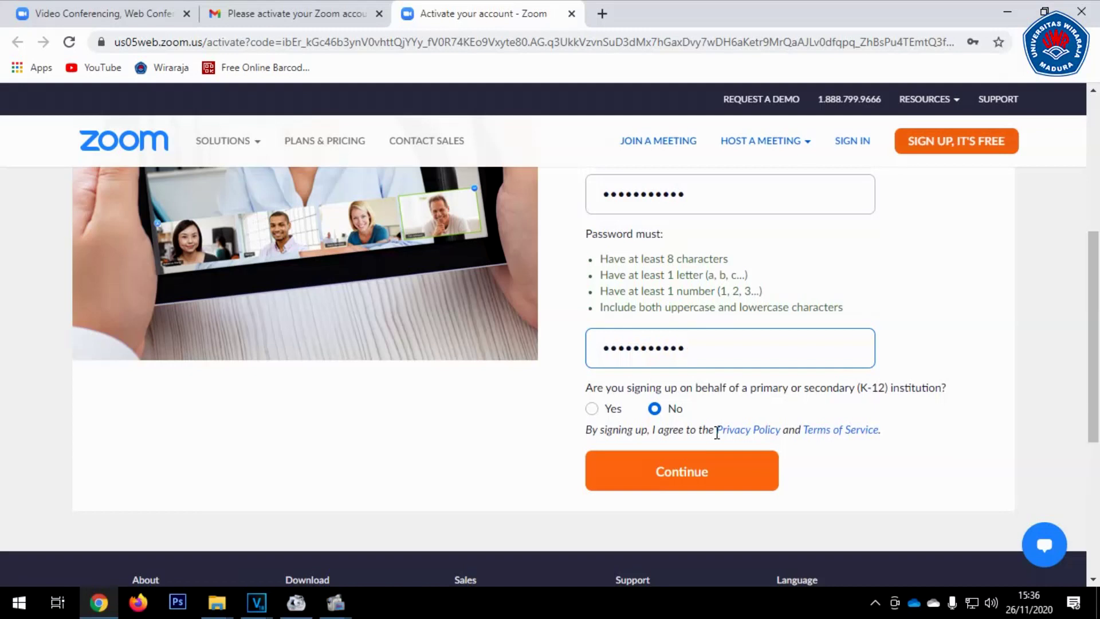
{"action": "left_click", "coordinate": [707, 473]}
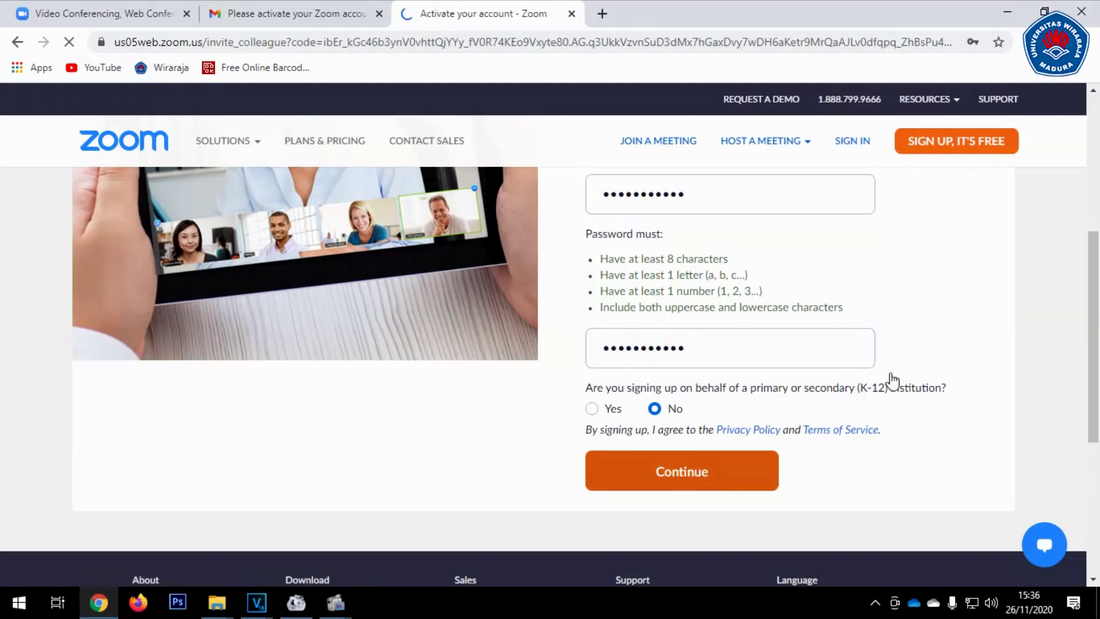
{"action": "scroll", "coordinate": [995, 344], "scroll_direction": "down", "scroll_amount": 3}
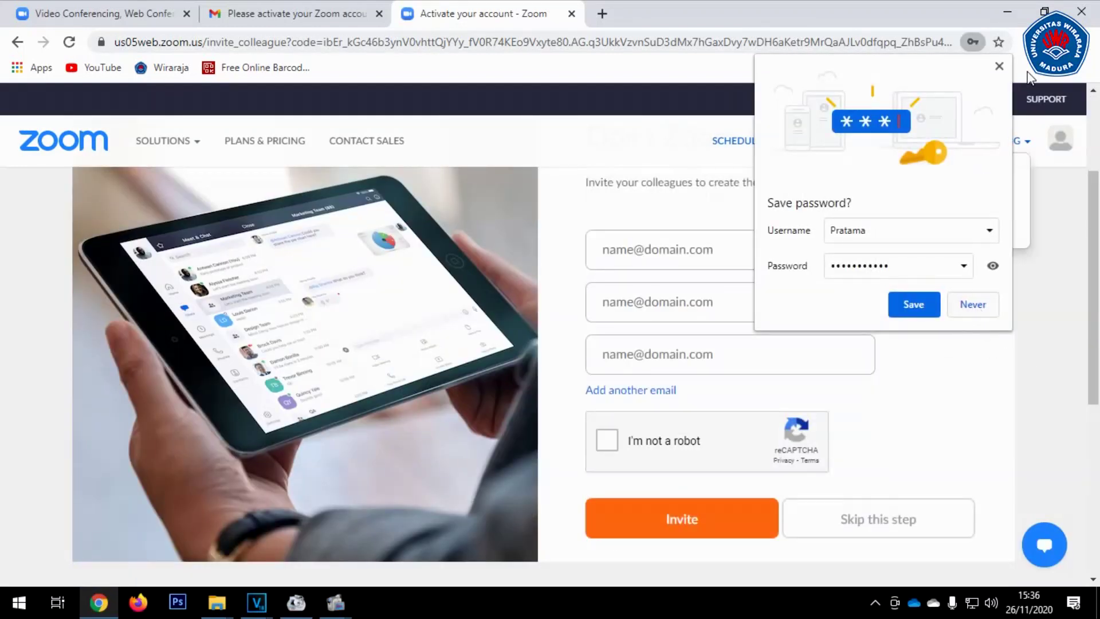
Decline saving the password, pass the robot check, and skip inviting colleagues
{"action": "left_click", "coordinate": [973, 304]}
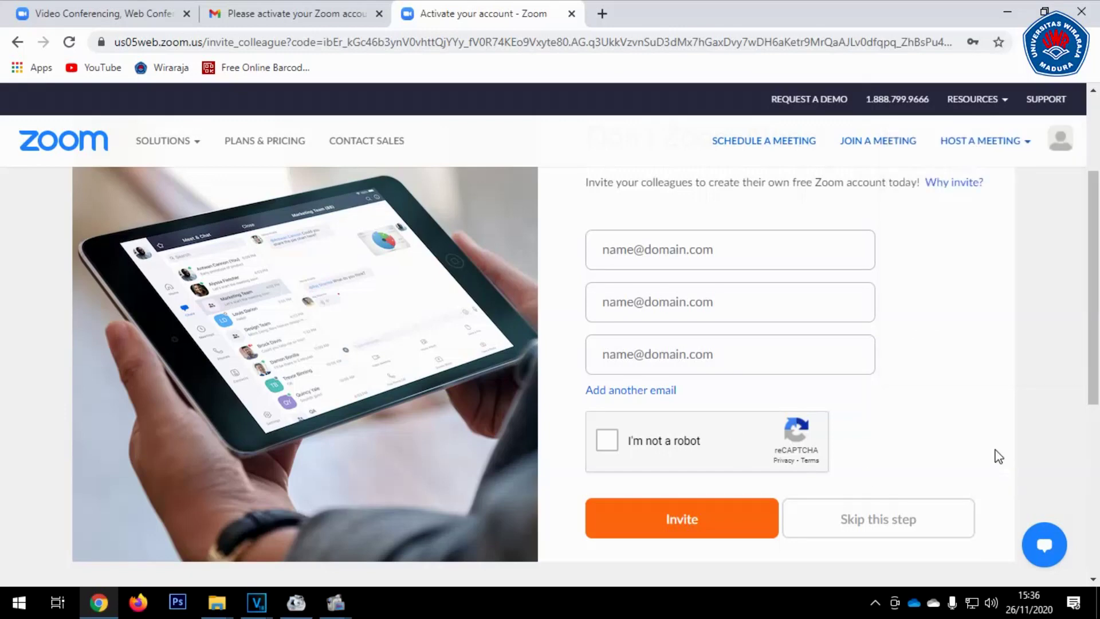
{"action": "scroll", "coordinate": [917, 306], "scroll_direction": "up", "scroll_amount": 3}
{"action": "scroll", "coordinate": [923, 312], "scroll_direction": "down", "scroll_amount": 4}
{"action": "left_click", "coordinate": [609, 361]}
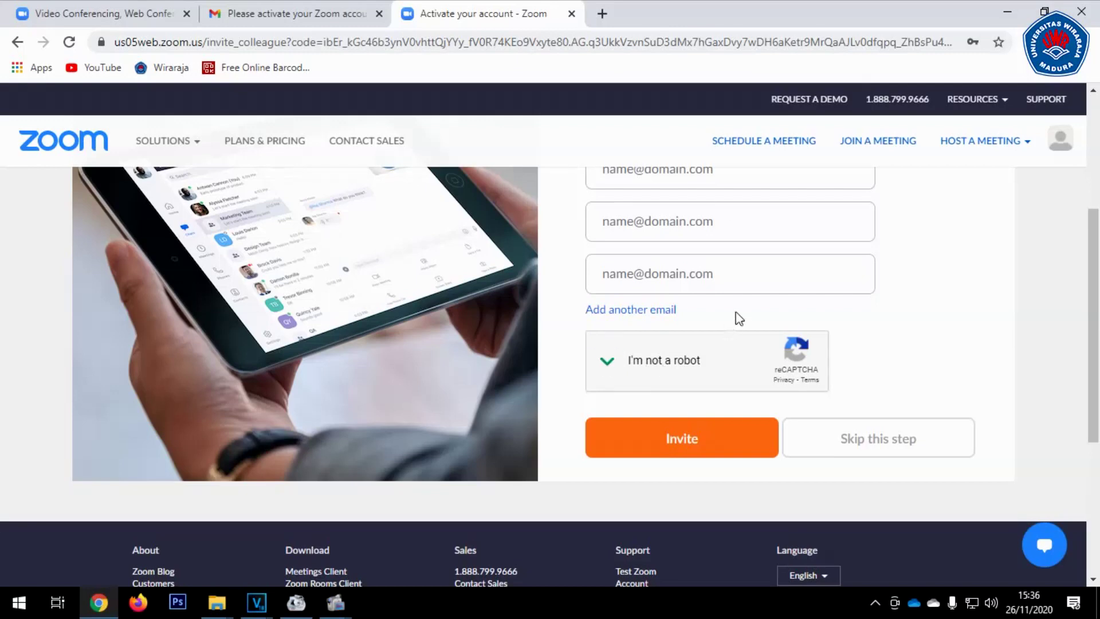
{"action": "left_click", "coordinate": [851, 437]}
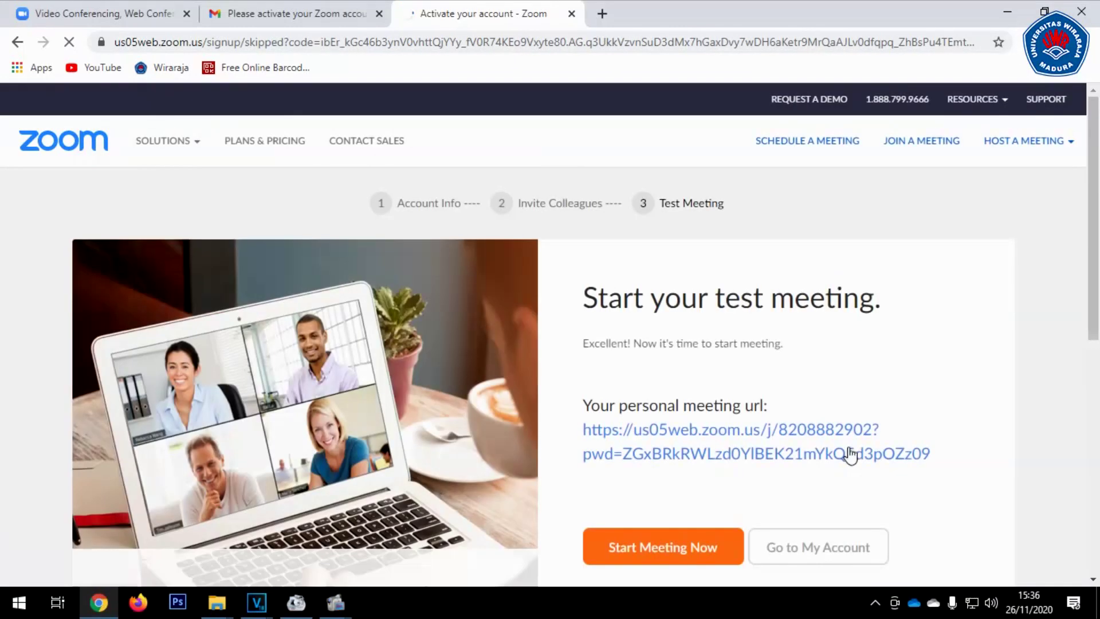
Launch the test meeting, then go to the My Account profile page
{"action": "scroll", "coordinate": [881, 426], "scroll_direction": "down", "scroll_amount": 3}
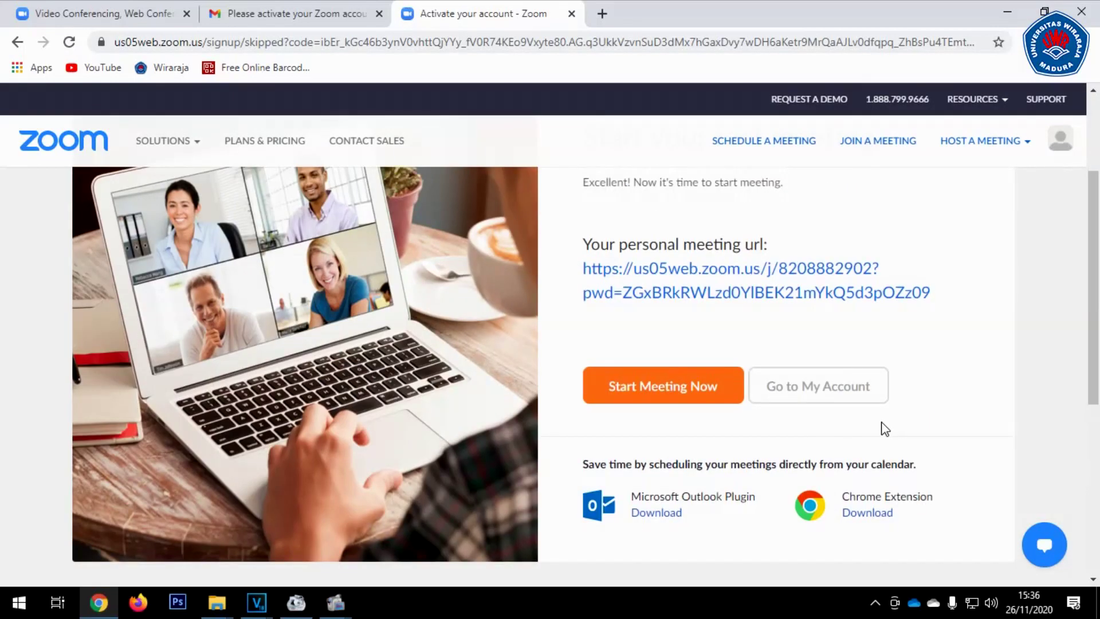
{"action": "scroll", "coordinate": [877, 421], "scroll_direction": "down", "scroll_amount": 4}
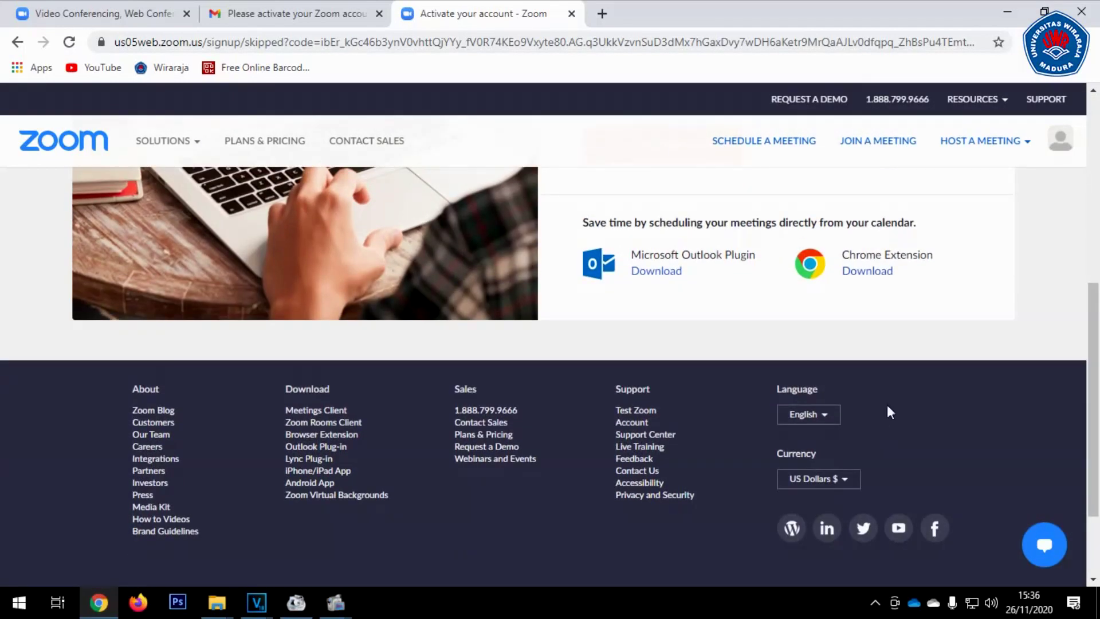
{"action": "scroll", "coordinate": [888, 408], "scroll_direction": "up", "scroll_amount": 4}
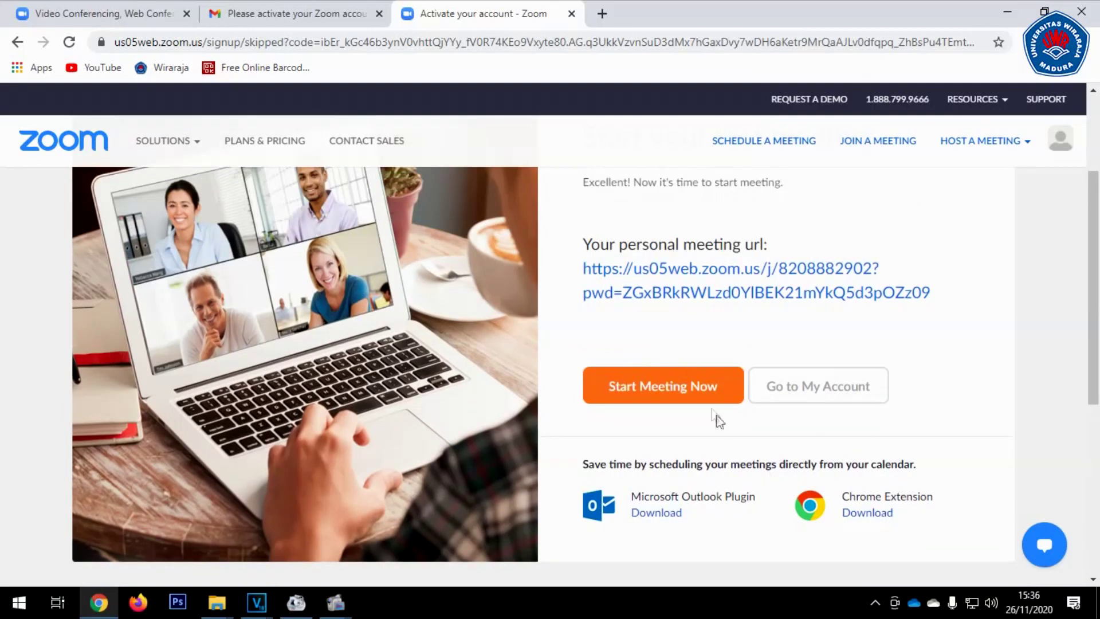
{"action": "scroll", "coordinate": [843, 422], "scroll_direction": "up", "scroll_amount": 2}
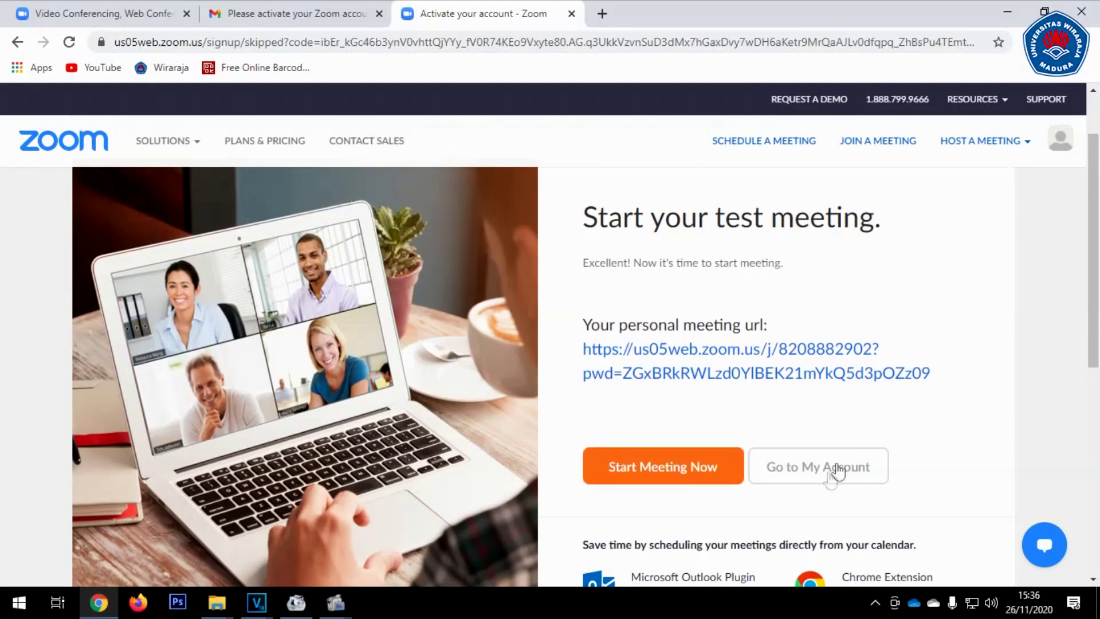
{"action": "left_click", "coordinate": [688, 479]}
{"action": "left_click", "coordinate": [488, 6]}
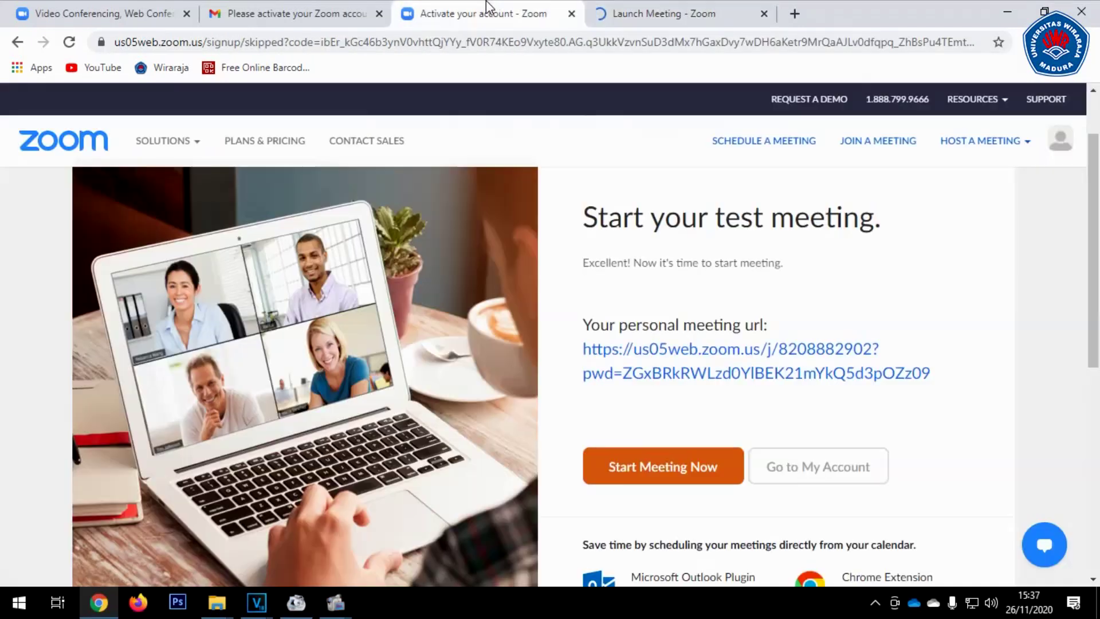
{"action": "left_click", "coordinate": [830, 470]}
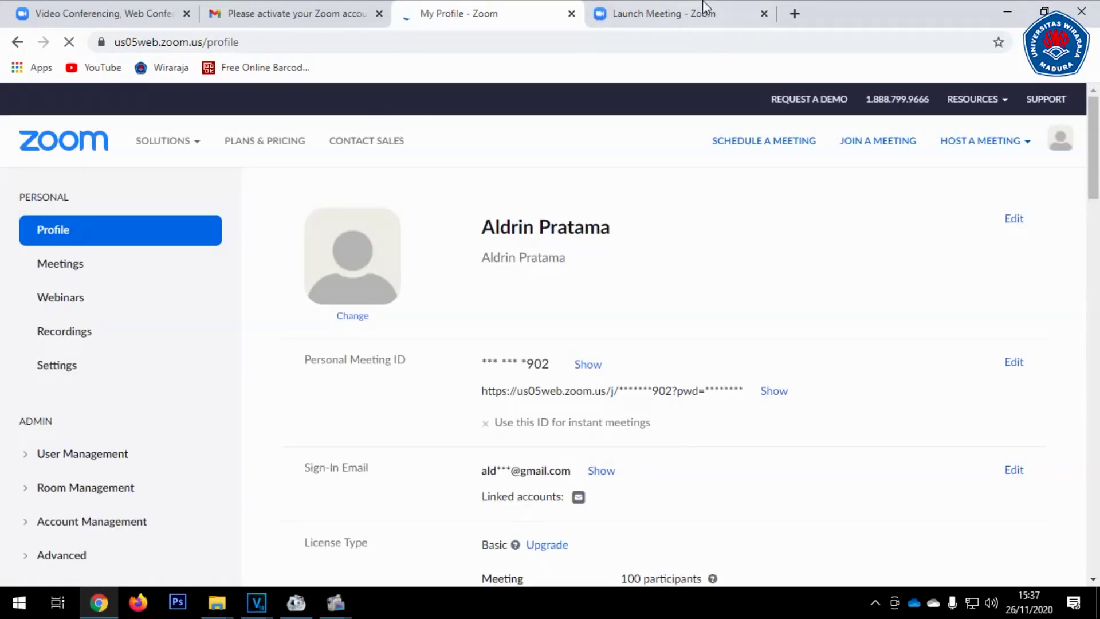
Close the Launch Meeting tab and the original Zoom sign-up tab after reviewing My Profile
{"action": "left_click", "coordinate": [764, 13]}
{"action": "scroll", "coordinate": [739, 390], "scroll_direction": "down", "scroll_amount": 3}
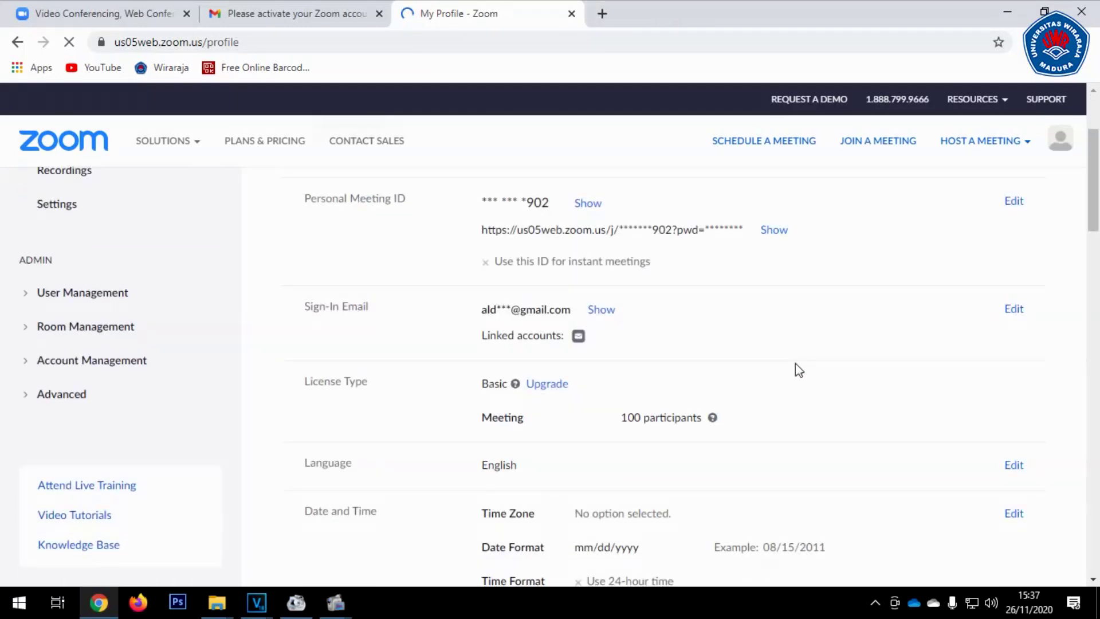
{"action": "scroll", "coordinate": [798, 401], "scroll_direction": "down", "scroll_amount": 3}
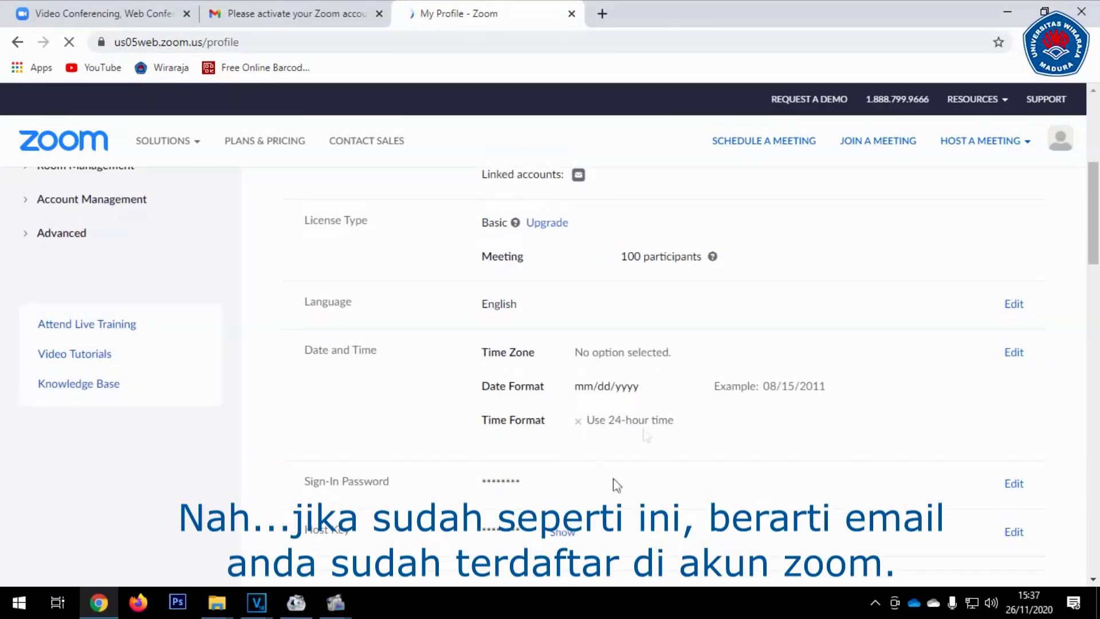
{"action": "scroll", "coordinate": [596, 321], "scroll_direction": "down", "scroll_amount": 3}
{"action": "scroll", "coordinate": [825, 401], "scroll_direction": "up", "scroll_amount": 5}
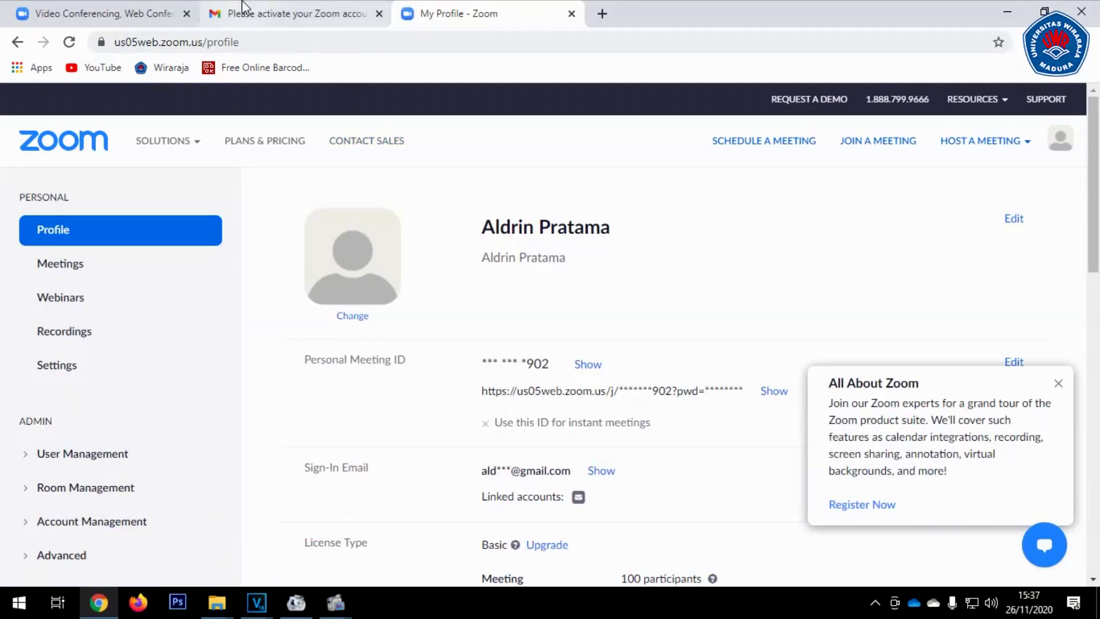
{"action": "left_click", "coordinate": [154, 9]}
{"action": "left_click", "coordinate": [255, 9]}
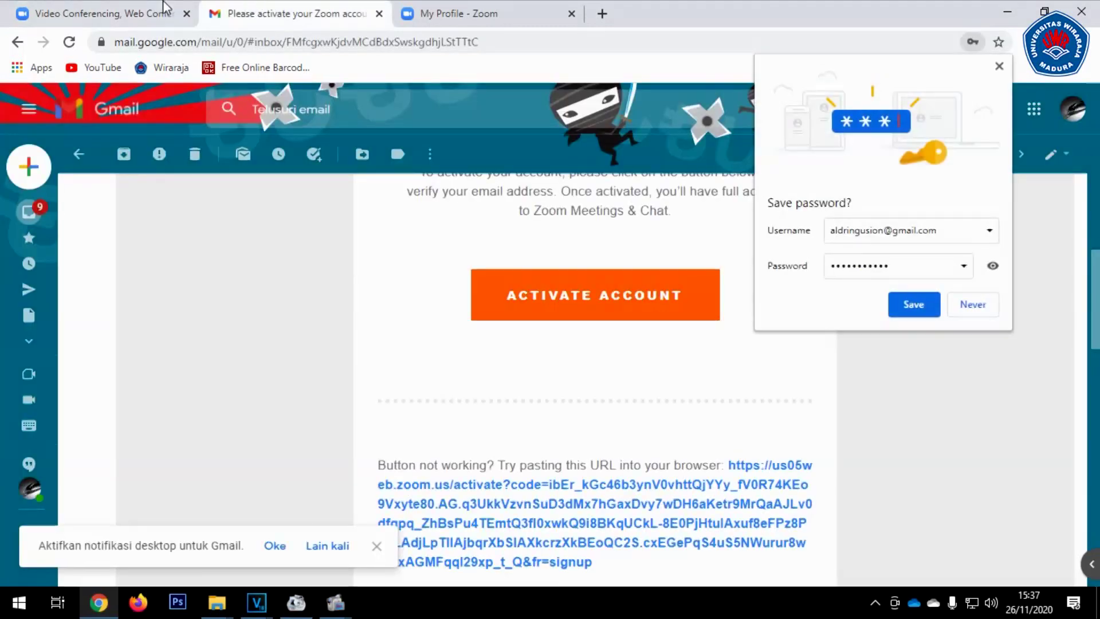
{"action": "left_click", "coordinate": [164, 7]}
{"action": "left_click", "coordinate": [186, 13]}
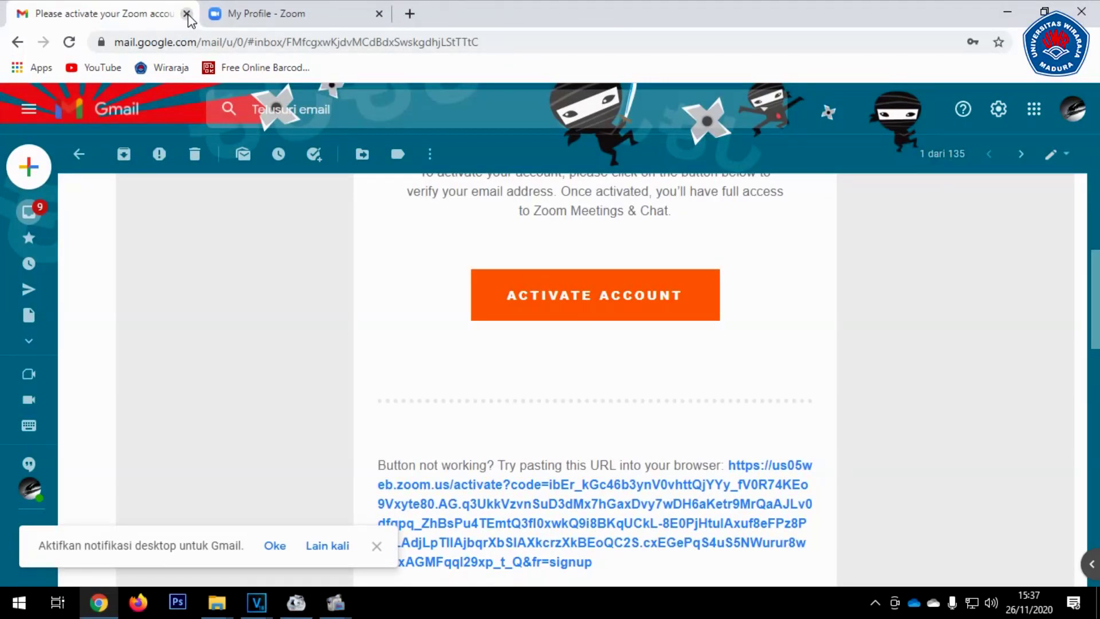
Close Gmail and open REGISTRASI for WISUDA XXIII from wiraraja.ac.id/wisuda2020
{"action": "left_click", "coordinate": [186, 14]}
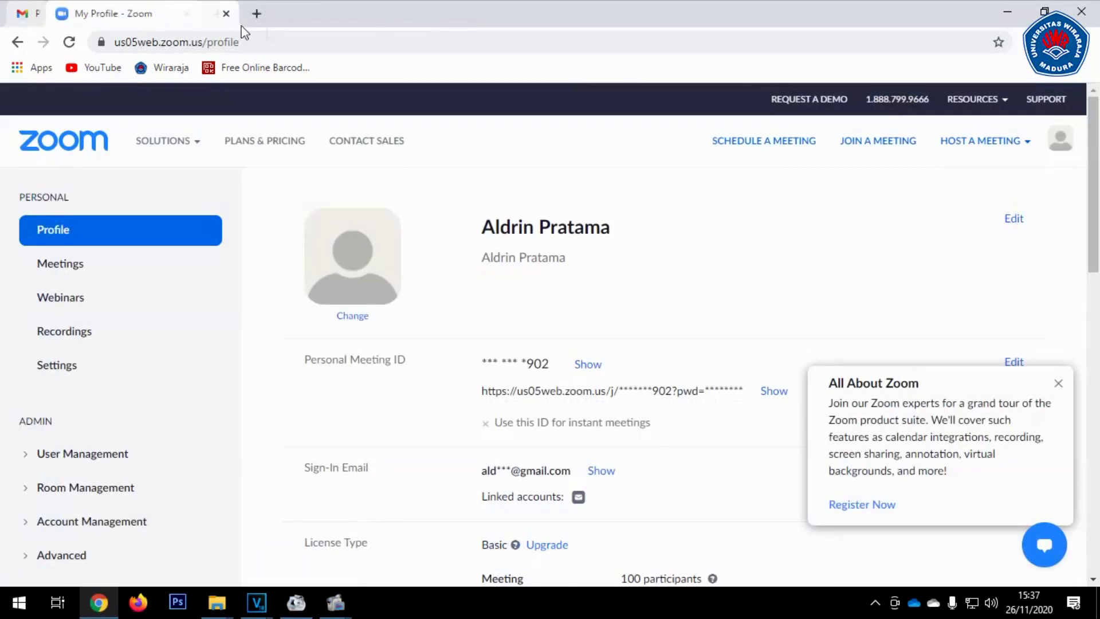
{"action": "left_click", "coordinate": [253, 13]}
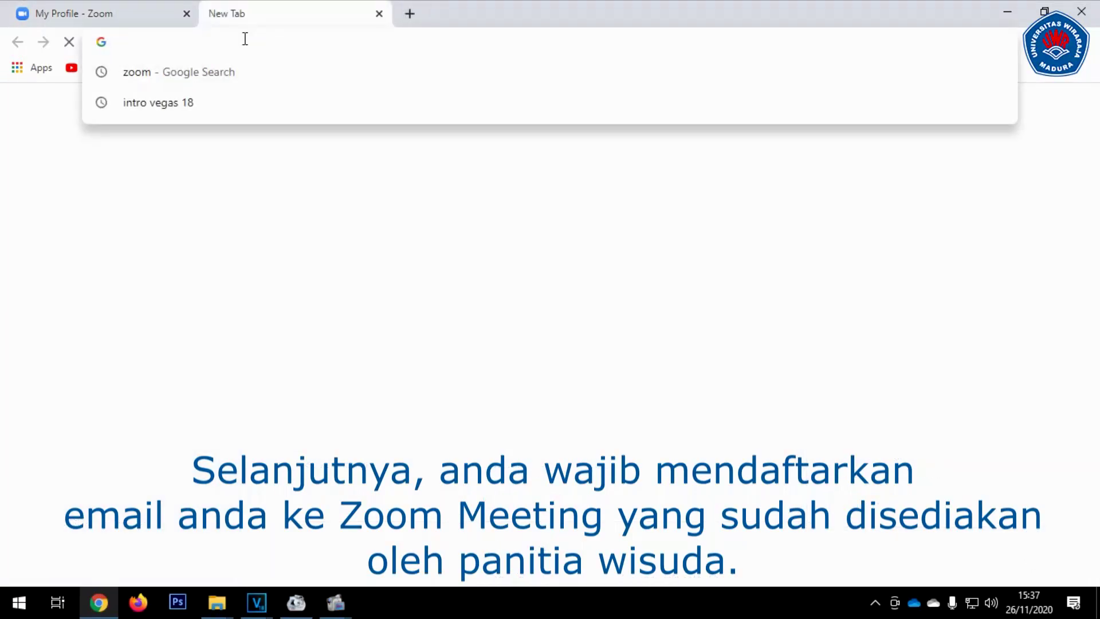
{"action": "type", "text": "wirara"}
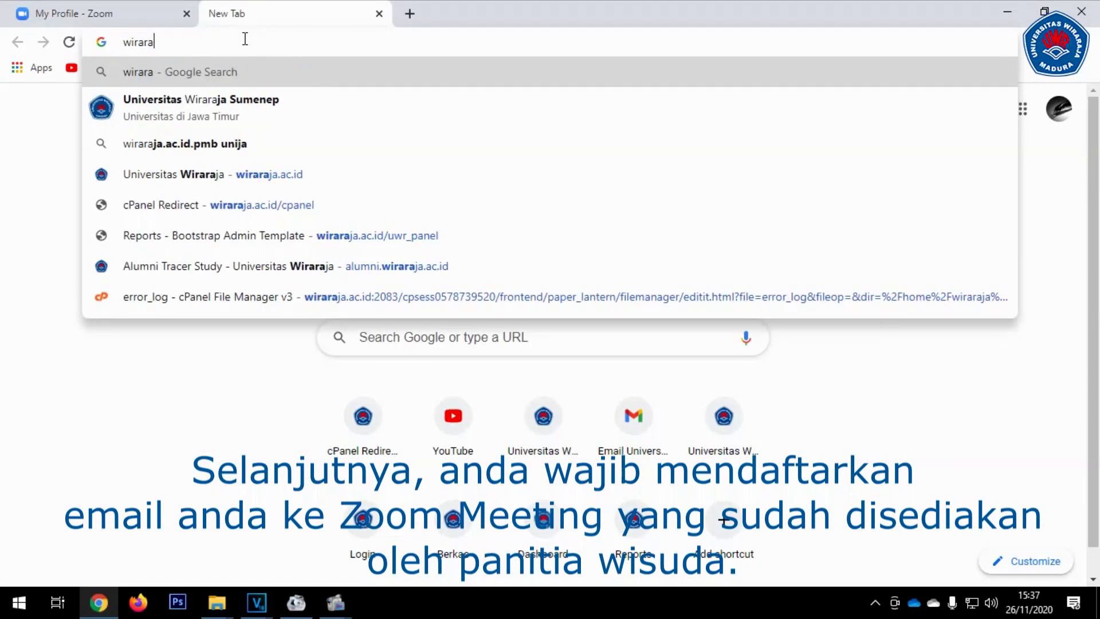
{"action": "type", "text": "ja.ac.id"}
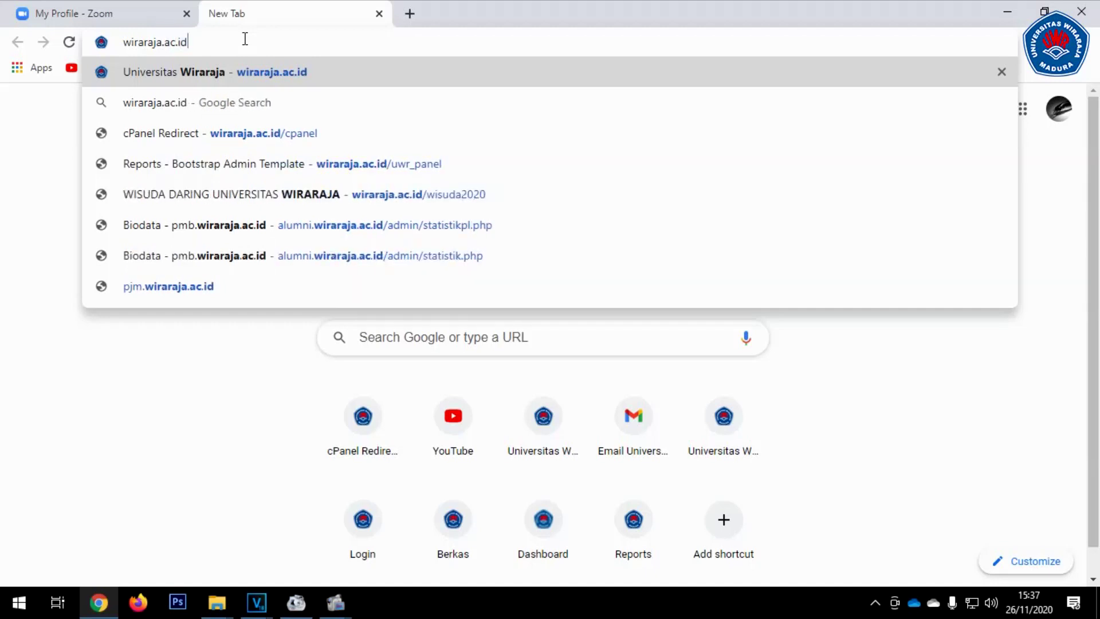
{"action": "type", "text": "/wisuda"}
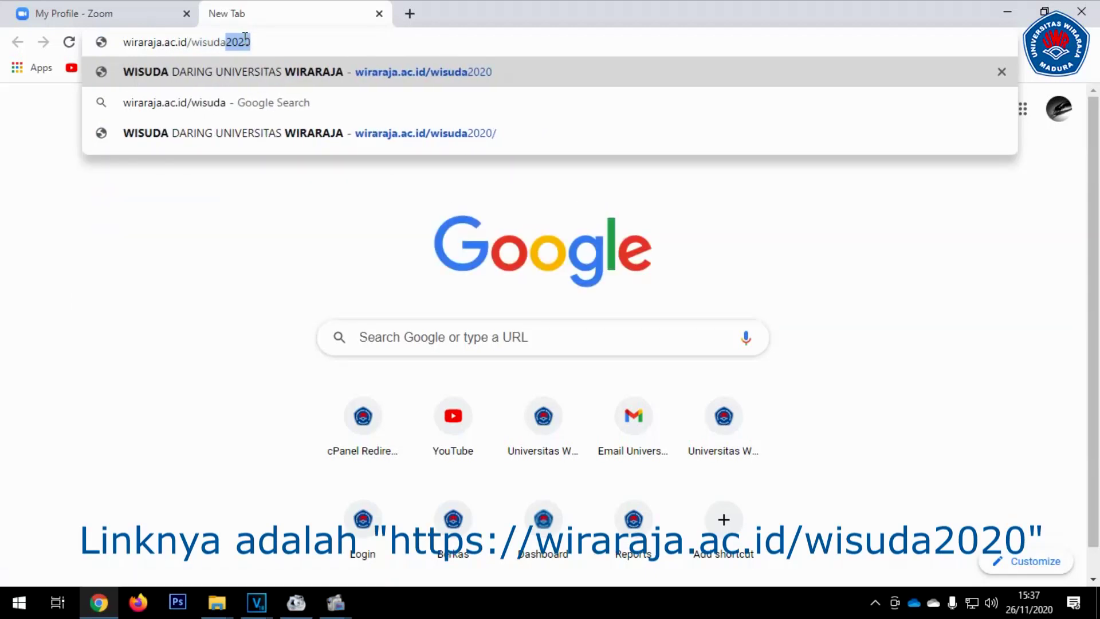
{"action": "type", "text": "2020/"}
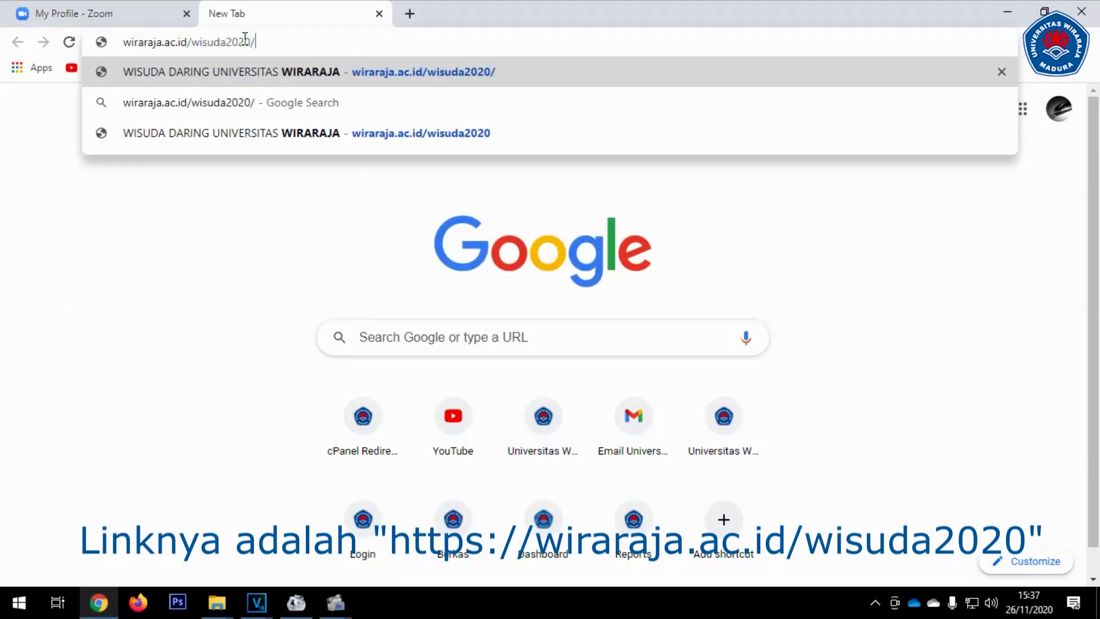
{"action": "key", "text": "Return"}
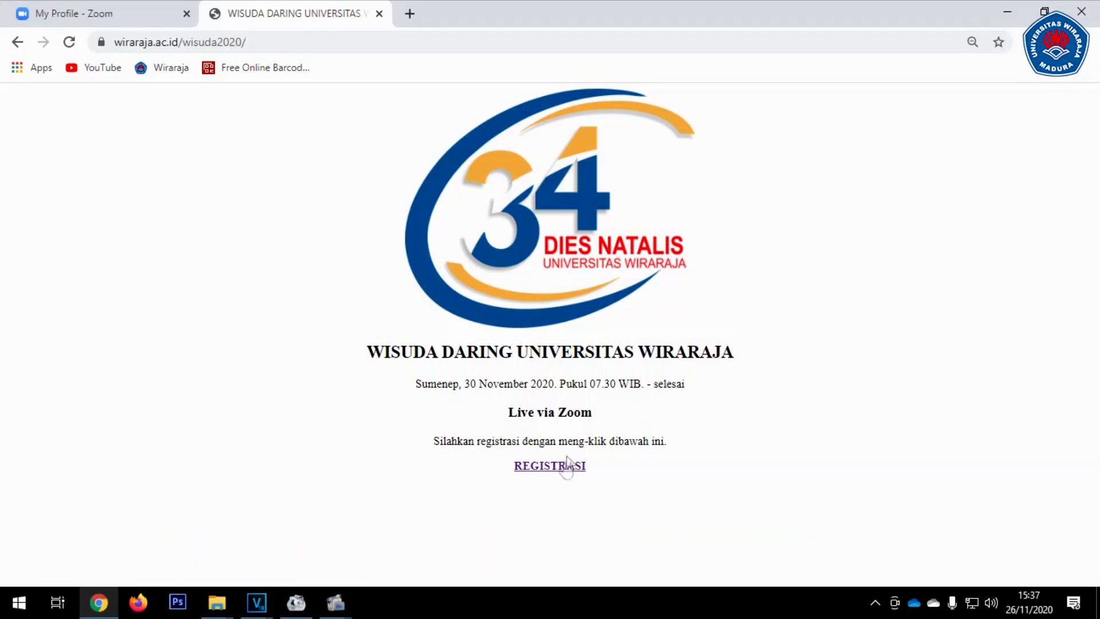
{"action": "left_click", "coordinate": [570, 464]}
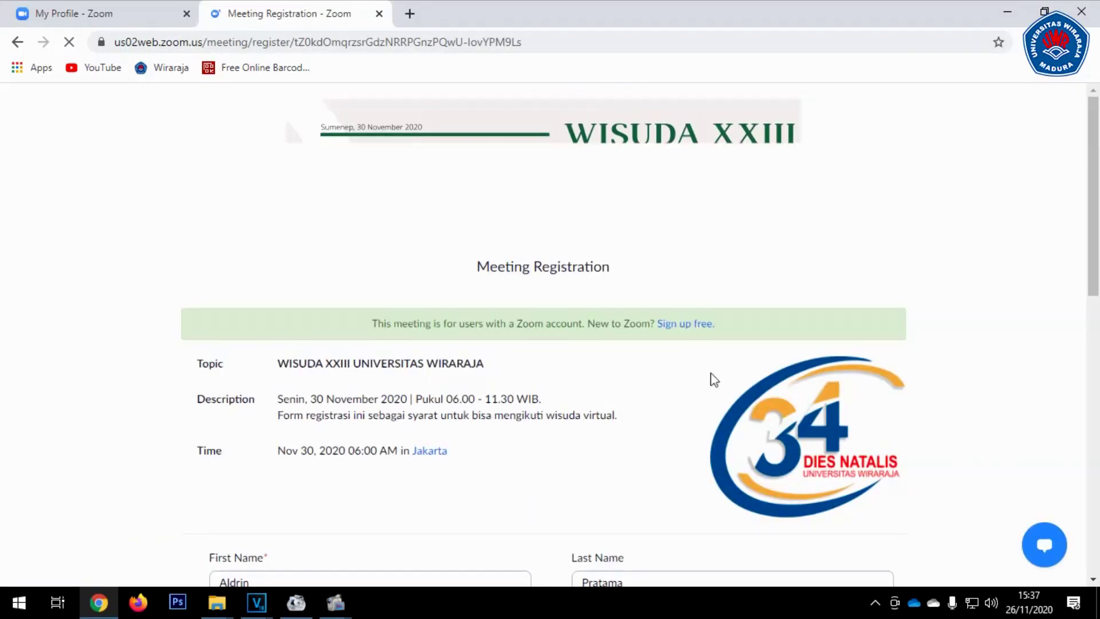
Clear the prefilled Email Address and Confirm Email Address fields and re-enter the e-mail
{"action": "scroll", "coordinate": [711, 379], "scroll_direction": "down", "scroll_amount": 4}
{"action": "left_click_drag", "start_coordinate": [412, 410], "coordinate": [12, 405]}
{"action": "key", "text": "BackSpace"}
{"action": "left_click_drag", "start_coordinate": [757, 407], "coordinate": [408, 416]}
{"action": "key", "text": "BackSpace"}
{"action": "left_click_drag", "start_coordinate": [647, 338], "coordinate": [556, 339]}
{"action": "left_click", "coordinate": [705, 340]}
{"action": "left_click", "coordinate": [247, 408]}
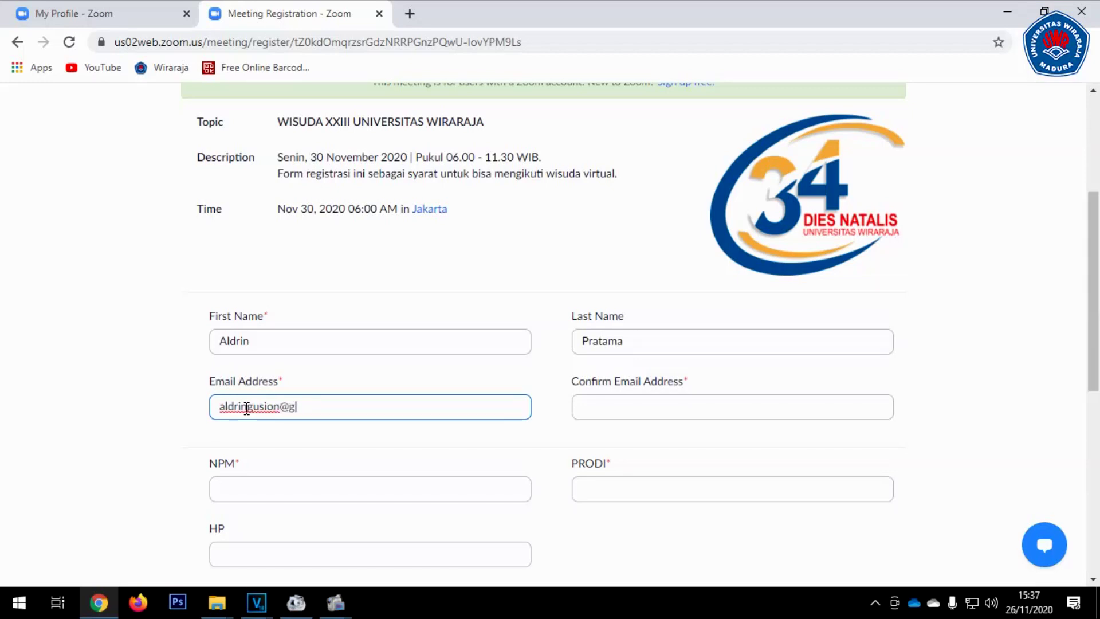
Fill Confirm Email, the NPM student number, PRODI Magister Pendidikan and the HP number
{"action": "key", "text": "Tab"}
{"action": "type", "text": "al"}
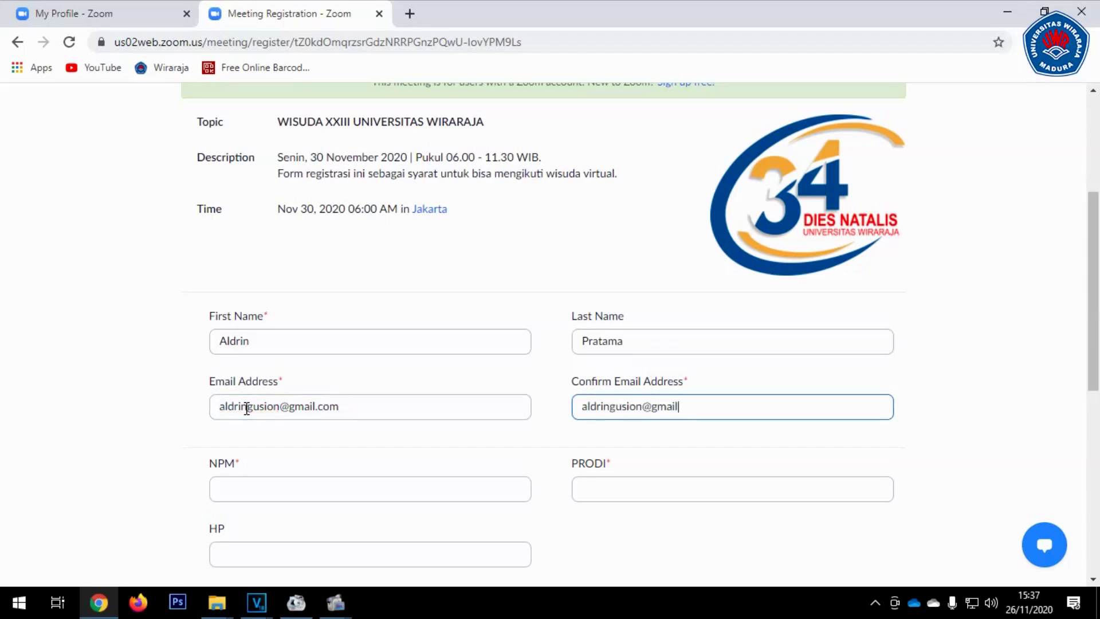
{"action": "type", "text": "m"}
{"action": "key", "text": "Tab"}
{"action": "scroll", "coordinate": [266, 424], "scroll_direction": "down", "scroll_amount": 2}
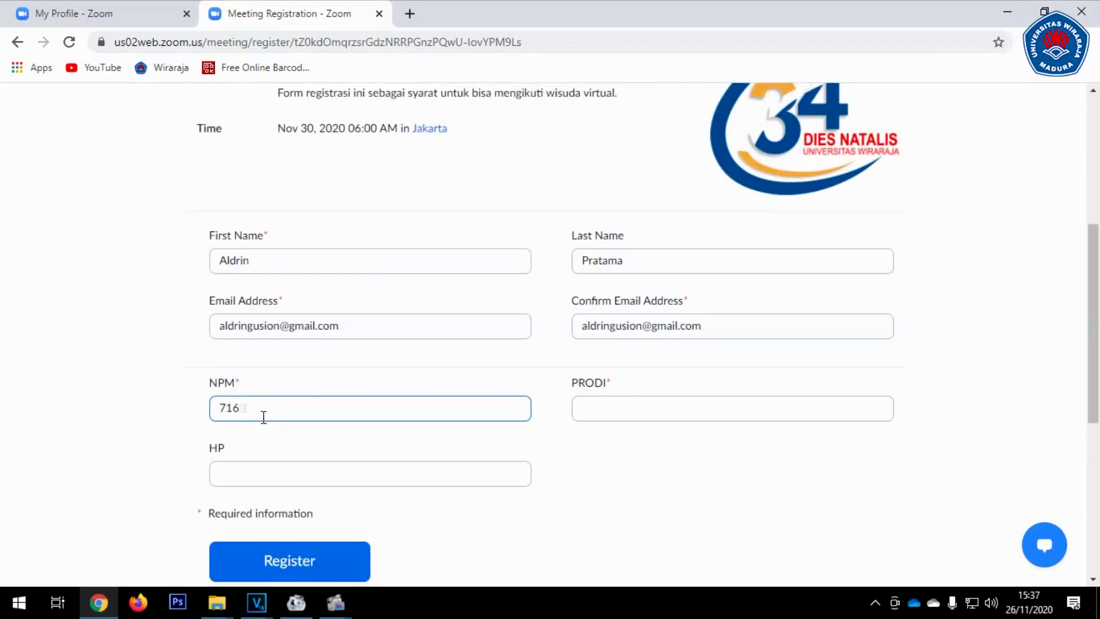
{"action": "key", "text": "Tab"}
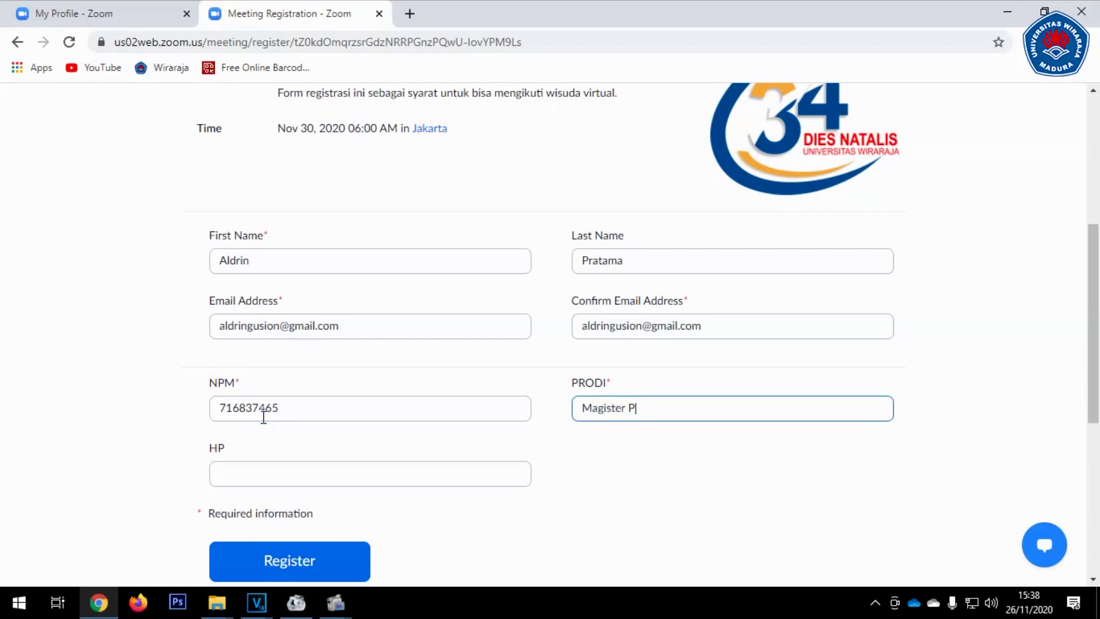
{"action": "key", "text": "Tab"}
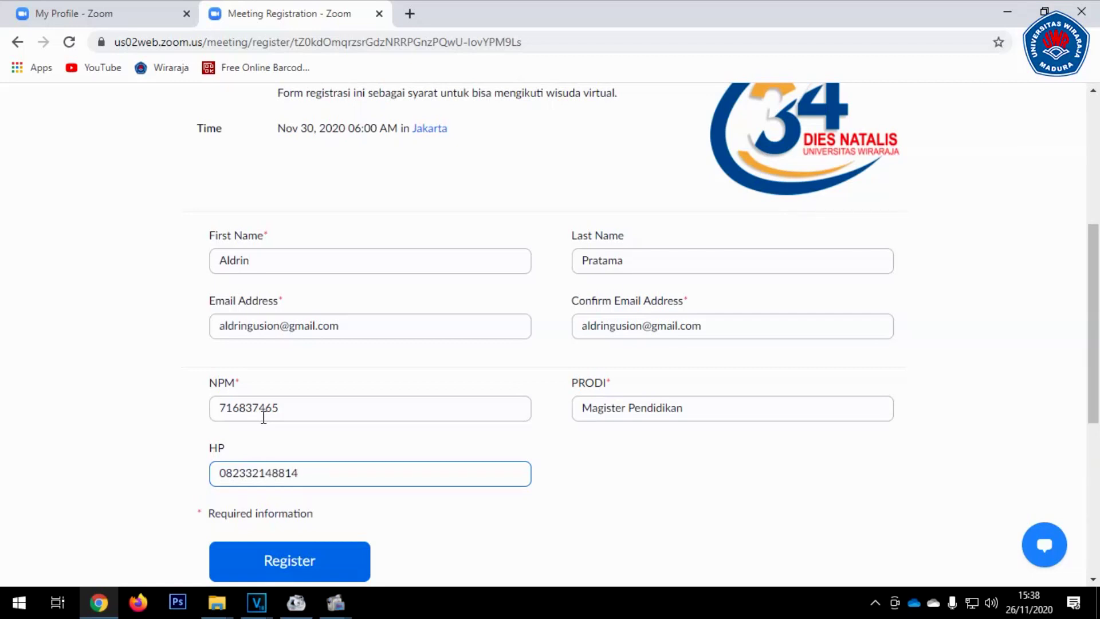
{"action": "scroll", "coordinate": [264, 417], "scroll_direction": "down", "scroll_amount": 1}
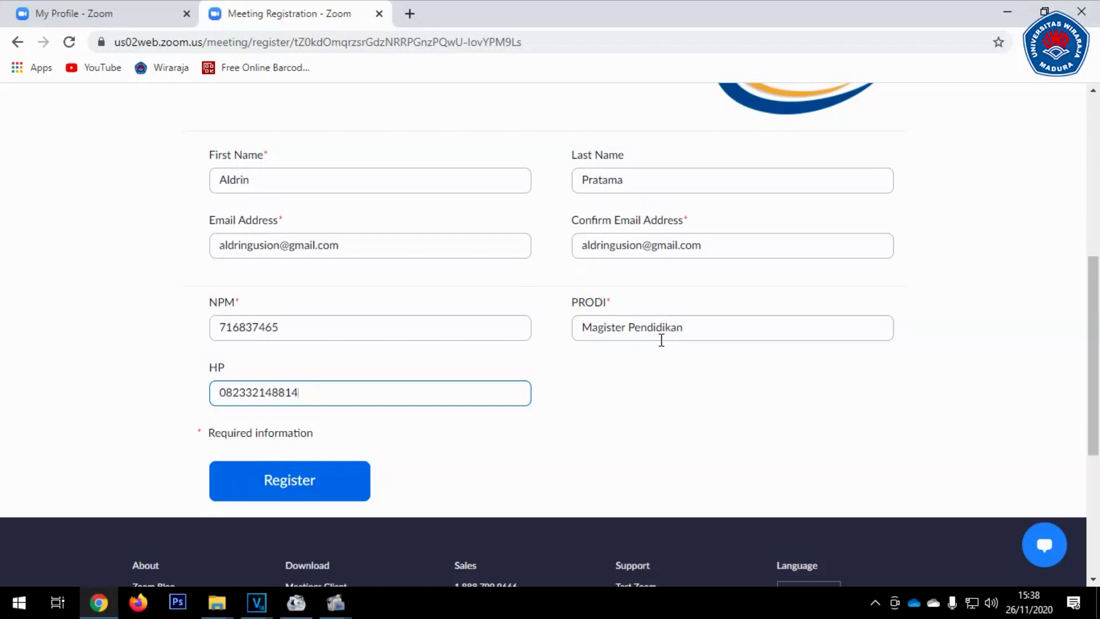
{"action": "scroll", "coordinate": [659, 339], "scroll_direction": "down", "scroll_amount": 1}
{"action": "scroll", "coordinate": [384, 373], "scroll_direction": "up", "scroll_amount": 1}
Paste the e-mail address into Confirm Email Address and submit the registration
{"action": "left_click", "coordinate": [283, 246]}
{"action": "type", "text": "nnnnnnnnnn"}
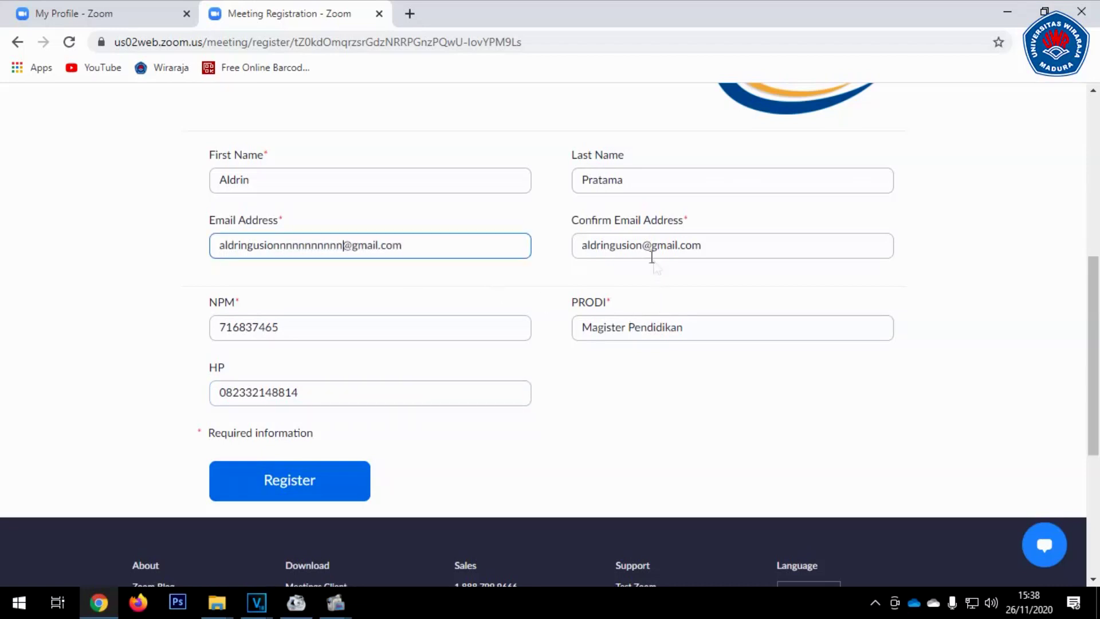
{"action": "left_click", "coordinate": [653, 252]}
{"action": "type", "text": "nnnnnnnnnn"}
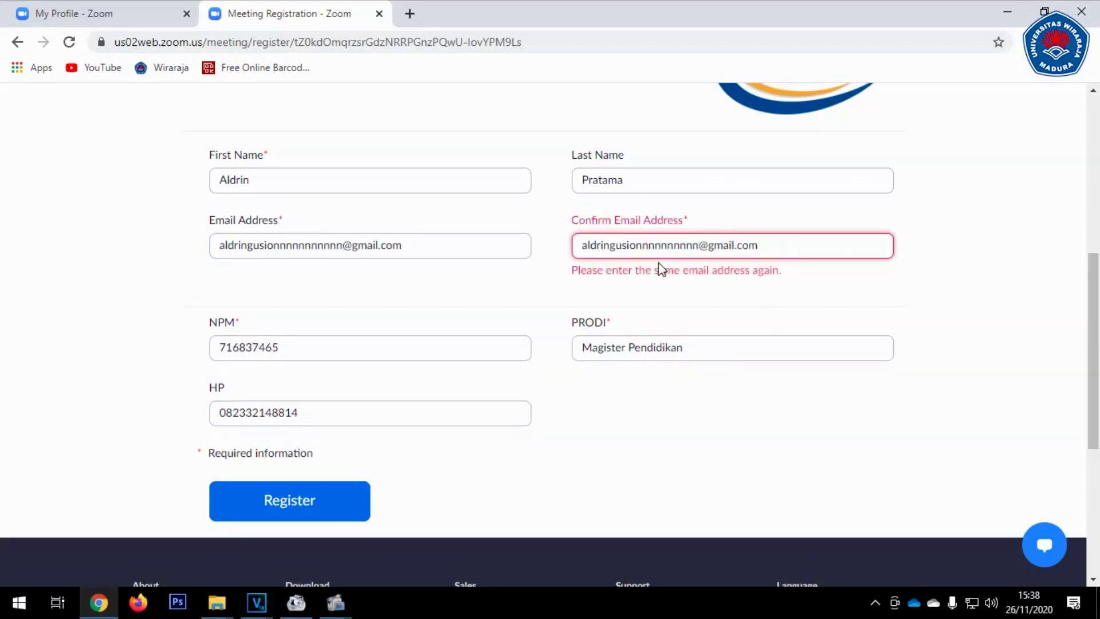
{"action": "left_click_drag", "start_coordinate": [459, 245], "coordinate": [115, 247]}
{"action": "key", "text": "ctrl+c"}
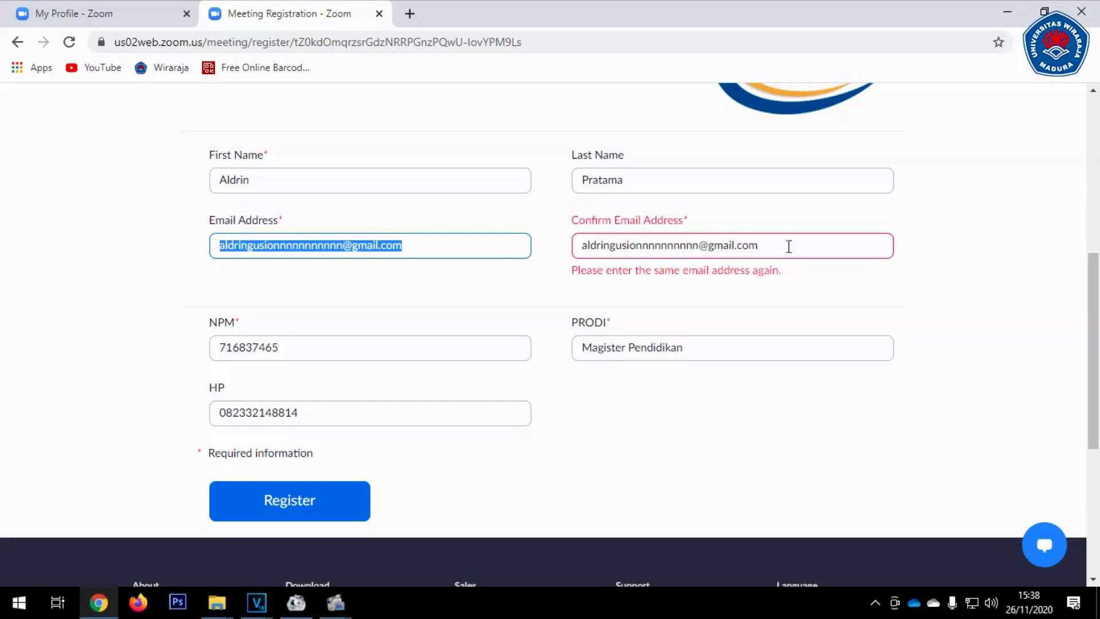
{"action": "left_click_drag", "start_coordinate": [789, 247], "coordinate": [499, 255]}
{"action": "key", "text": "ctrl+v"}
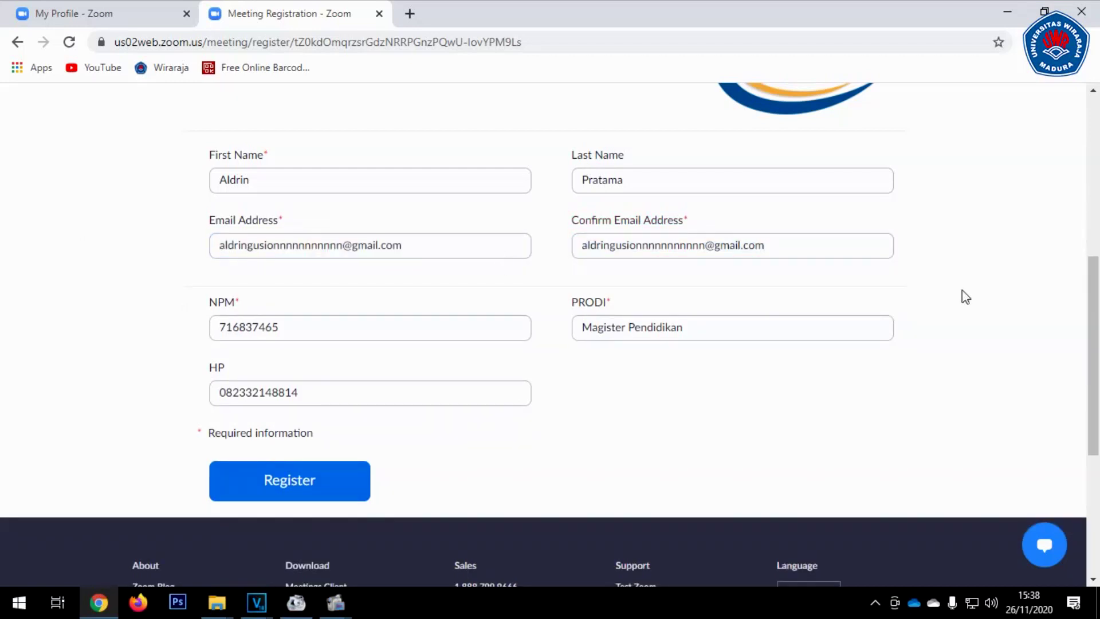
{"action": "scroll", "coordinate": [499, 253], "scroll_direction": "up", "scroll_amount": 1}
{"action": "scroll", "coordinate": [614, 352], "scroll_direction": "down", "scroll_amount": 1}
{"action": "left_click", "coordinate": [280, 481]}
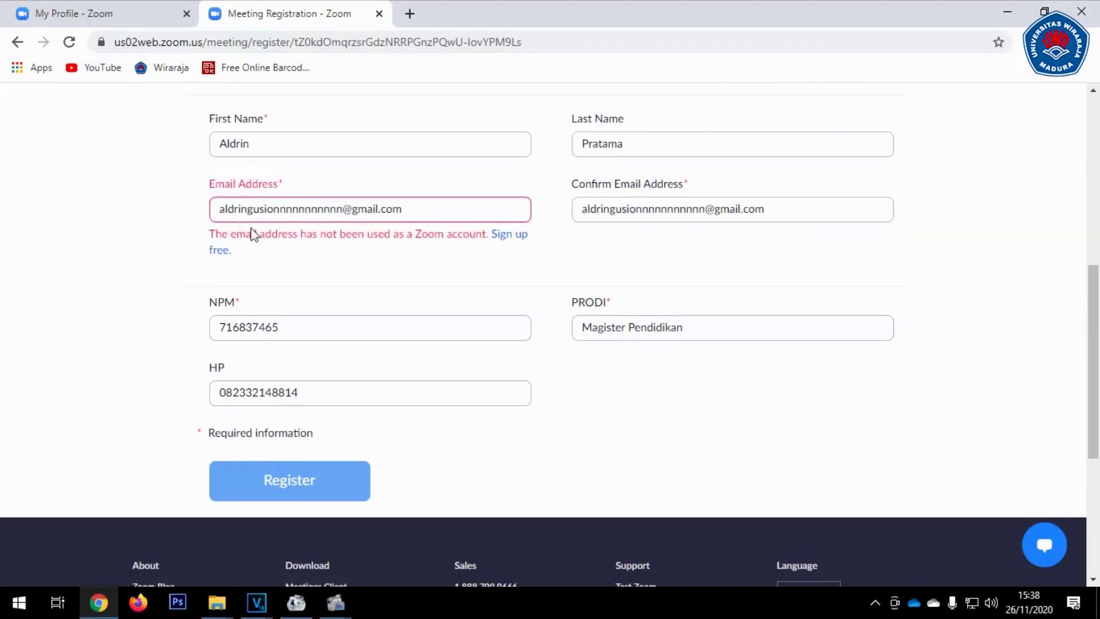
Delete the extra n's from both e-mail fields so they match the Gmail address
{"action": "left_click_drag", "start_coordinate": [211, 237], "coordinate": [488, 239]}
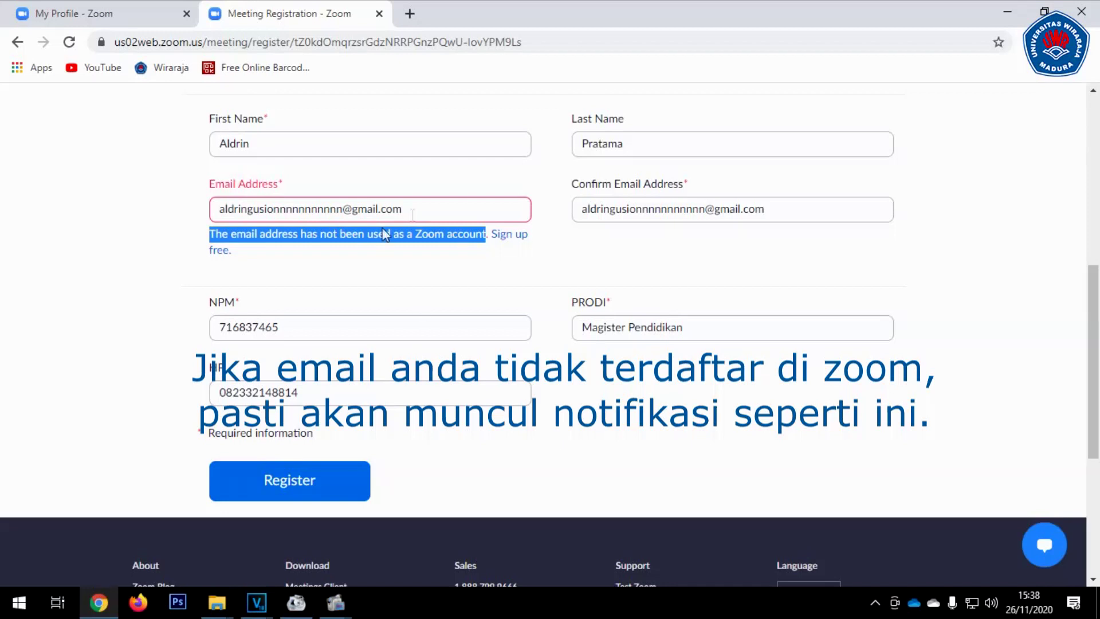
{"action": "left_click", "coordinate": [371, 215]}
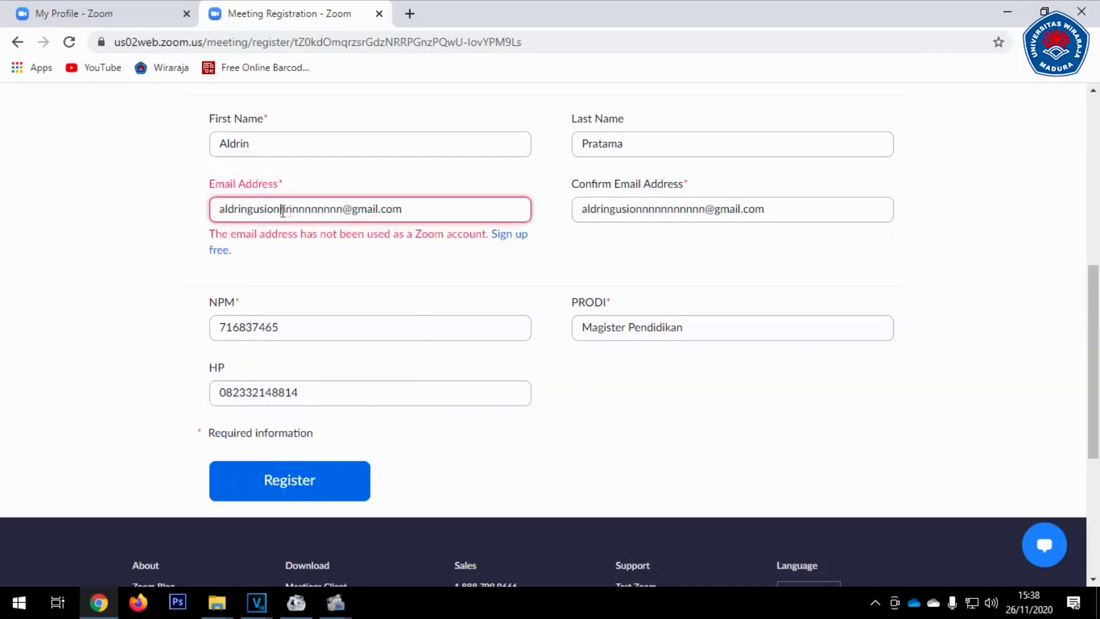
{"action": "left_click_drag", "start_coordinate": [282, 211], "coordinate": [345, 214]}
{"action": "key", "text": "BackSpace"}
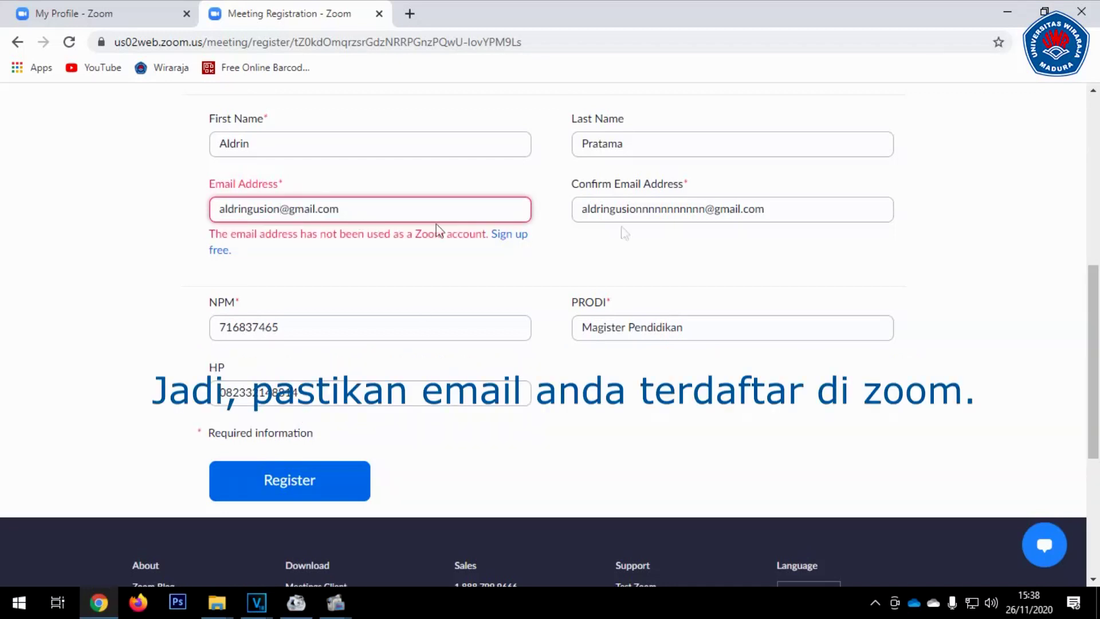
{"action": "left_click_drag", "start_coordinate": [645, 209], "coordinate": [694, 205]}
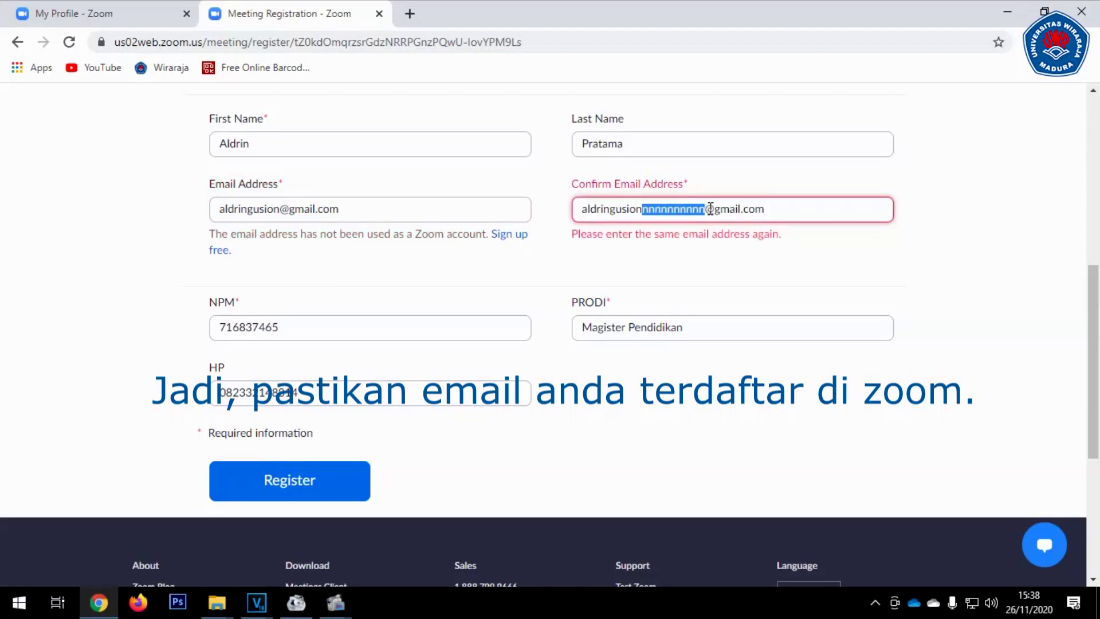
{"action": "key", "text": "BackSpace"}
{"action": "left_click", "coordinate": [947, 257]}
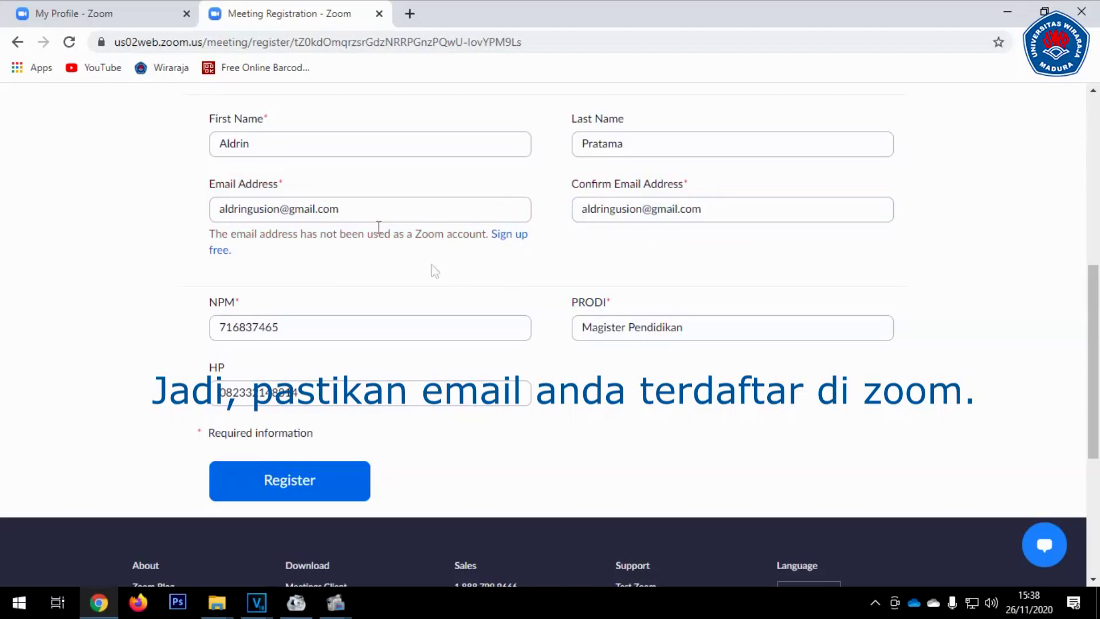
{"action": "scroll", "coordinate": [448, 278], "scroll_direction": "down", "scroll_amount": 1}
{"action": "scroll", "coordinate": [411, 224], "scroll_direction": "up", "scroll_amount": 2}
{"action": "scroll", "coordinate": [420, 218], "scroll_direction": "down", "scroll_amount": 1}
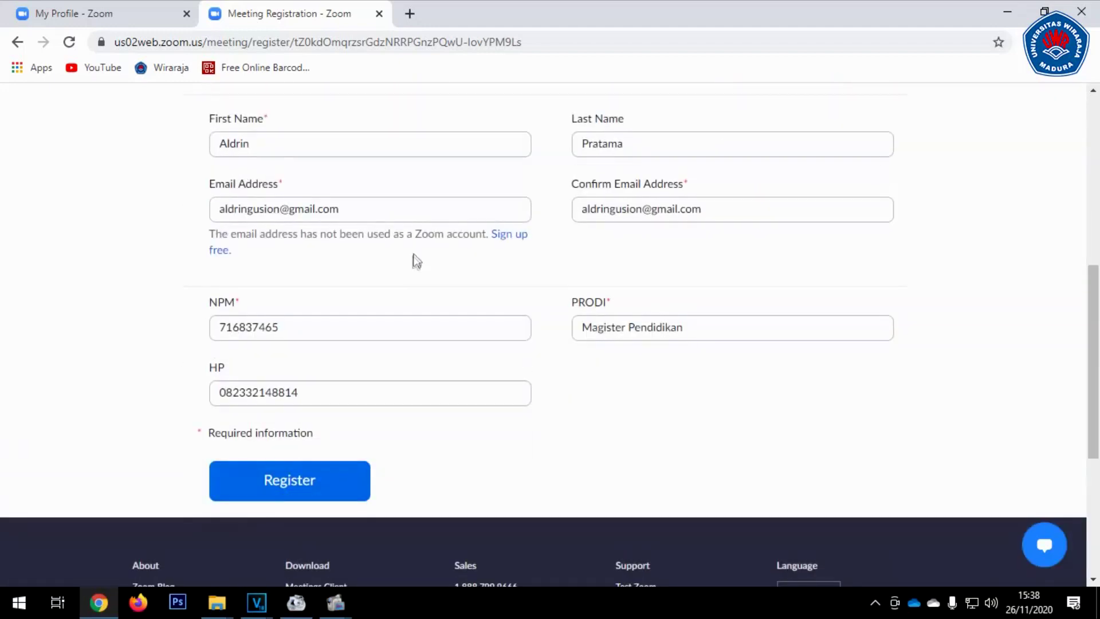
Submit the WISUDA XXIII registration form, passing the reCAPTCHA robot check before the final Register
{"action": "left_click", "coordinate": [306, 483]}
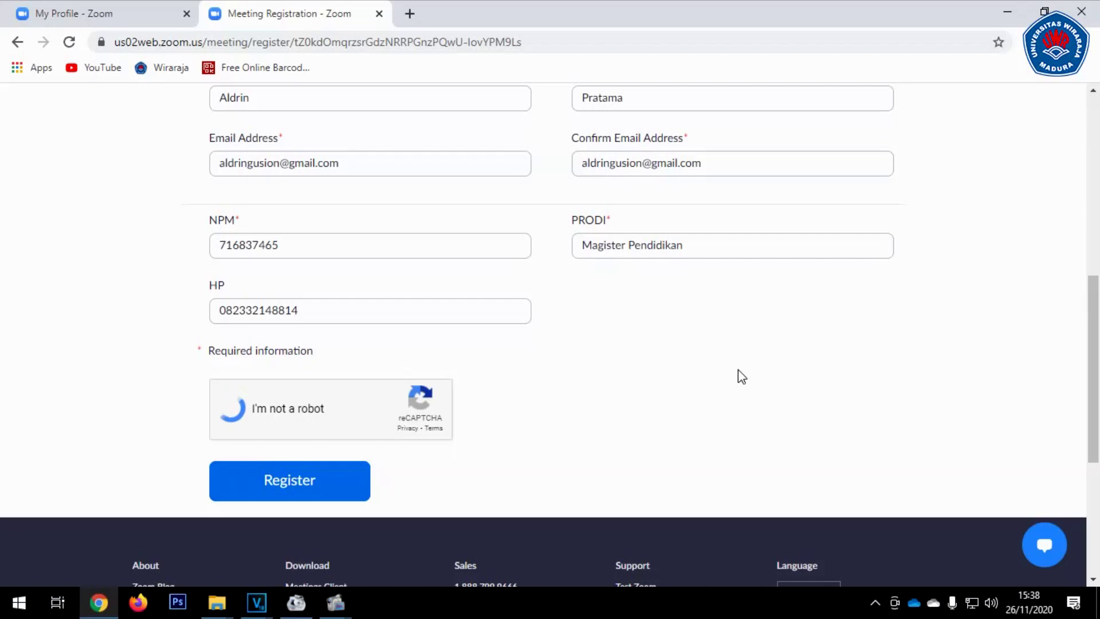
{"action": "scroll", "coordinate": [738, 370], "scroll_direction": "down", "scroll_amount": 1}
{"action": "left_click", "coordinate": [316, 404]}
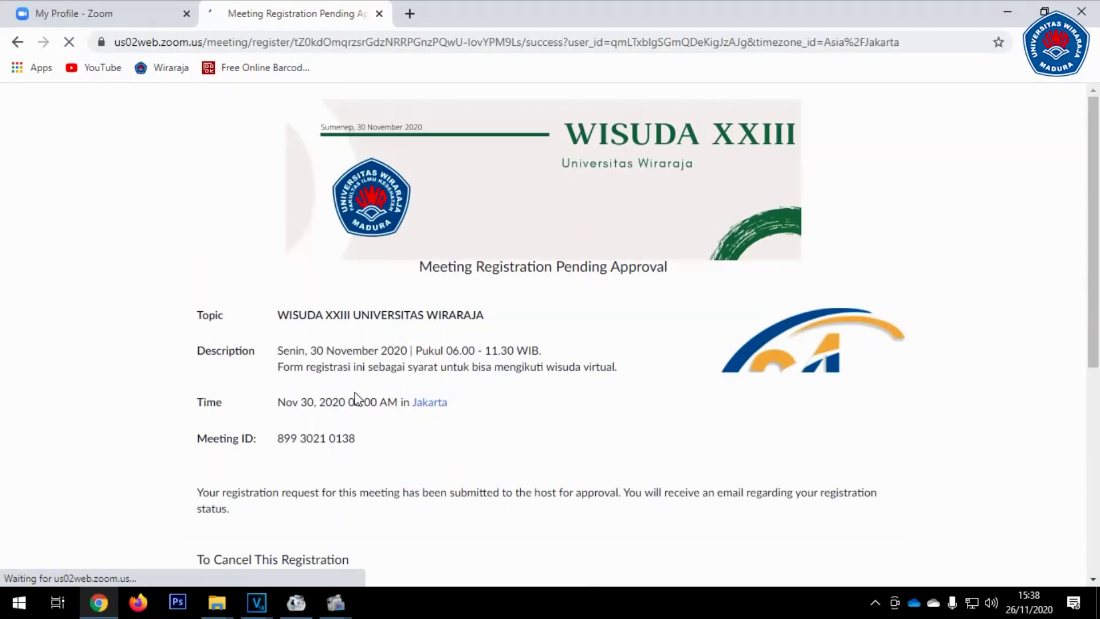
{"action": "scroll", "coordinate": [479, 350], "scroll_direction": "down", "scroll_amount": 1}
{"action": "scroll", "coordinate": [478, 350], "scroll_direction": "down", "scroll_amount": 2}
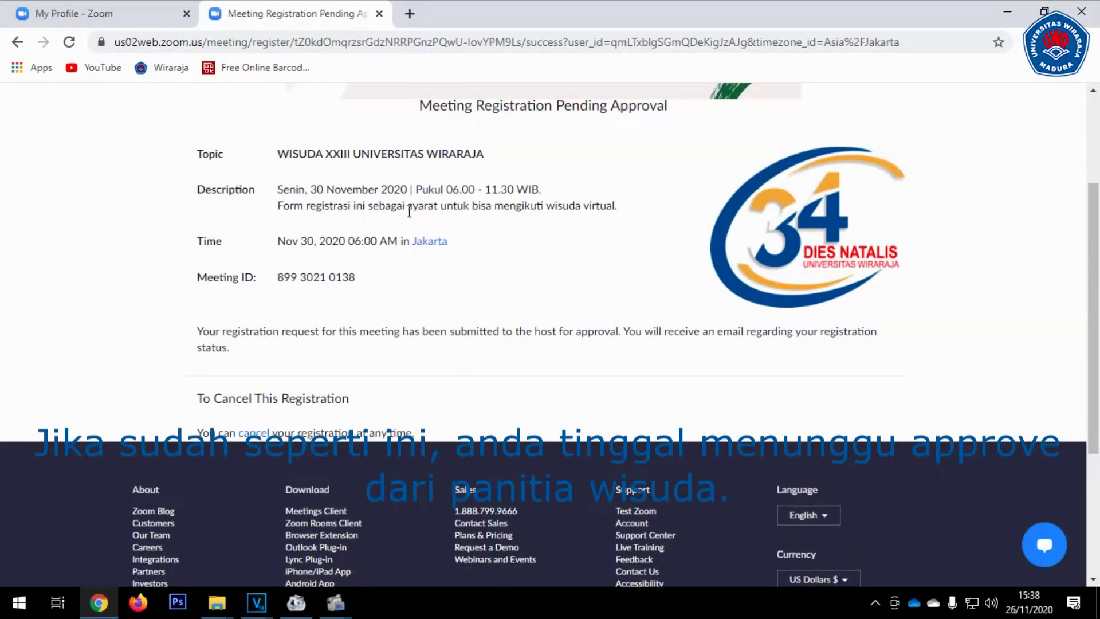
{"action": "scroll", "coordinate": [590, 263], "scroll_direction": "up", "scroll_amount": 1}
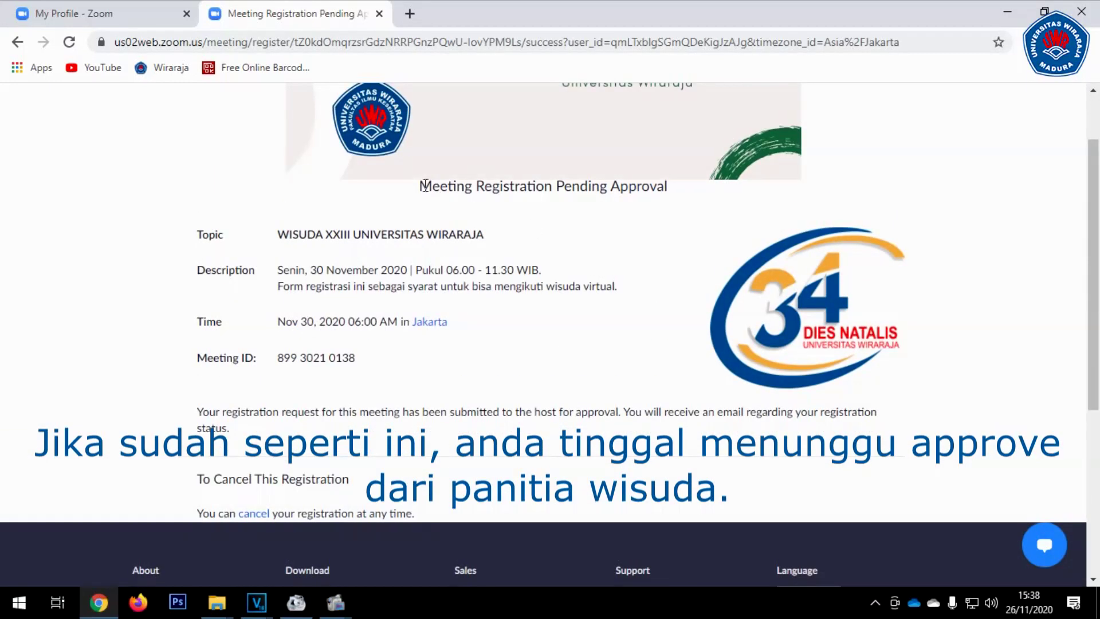
{"action": "left_click_drag", "start_coordinate": [423, 187], "coordinate": [671, 195]}
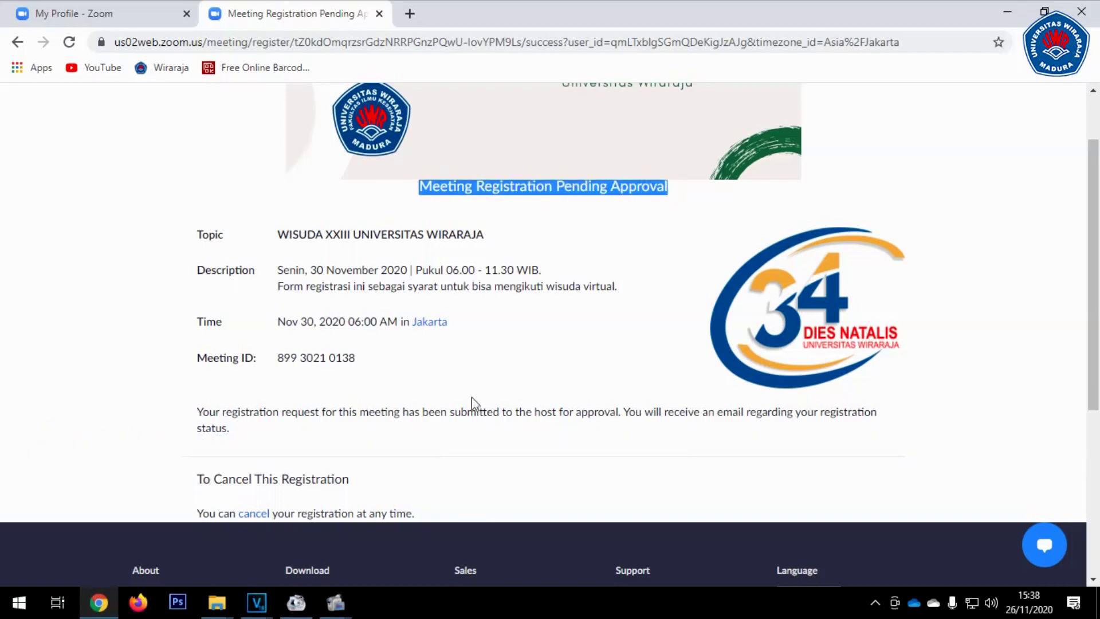
{"action": "left_click_drag", "start_coordinate": [198, 412], "coordinate": [240, 434]}
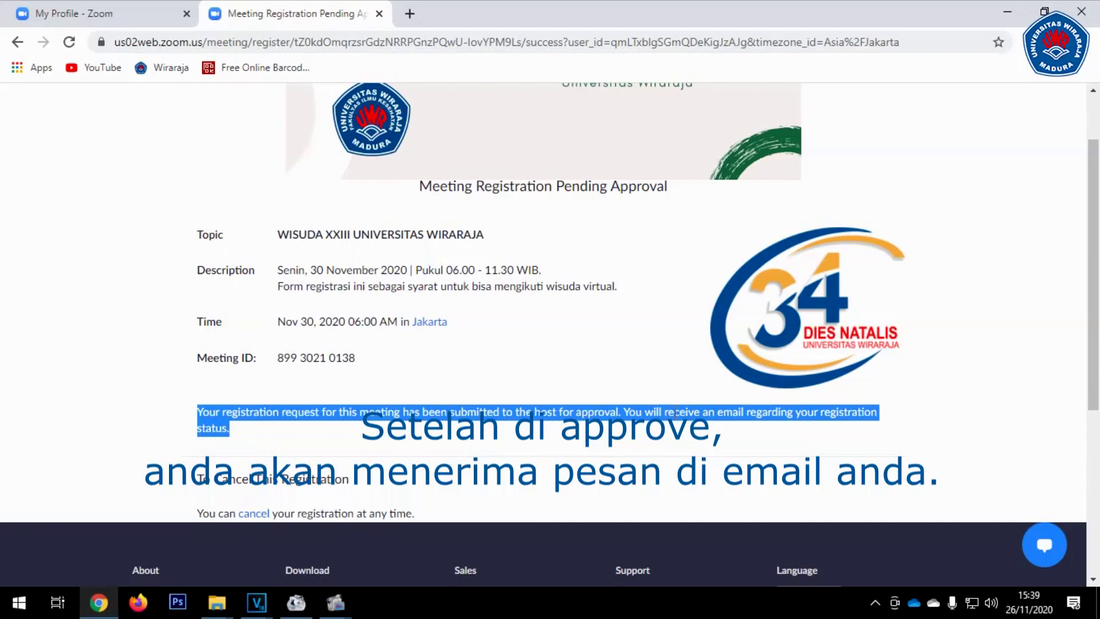
{"action": "left_click", "coordinate": [291, 443]}
{"action": "scroll", "coordinate": [383, 270], "scroll_direction": "down", "scroll_amount": 2}
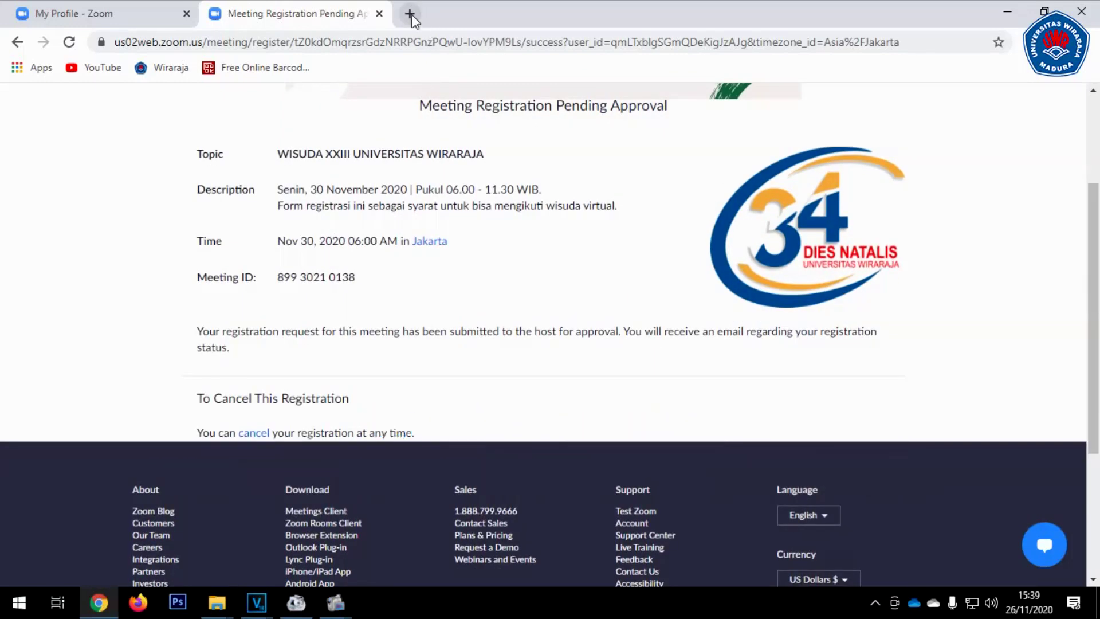
Load gmail.com in a new Chrome tab to show the university account's inbox
{"action": "left_click", "coordinate": [409, 13]}
{"action": "type", "text": "gmail.com"}
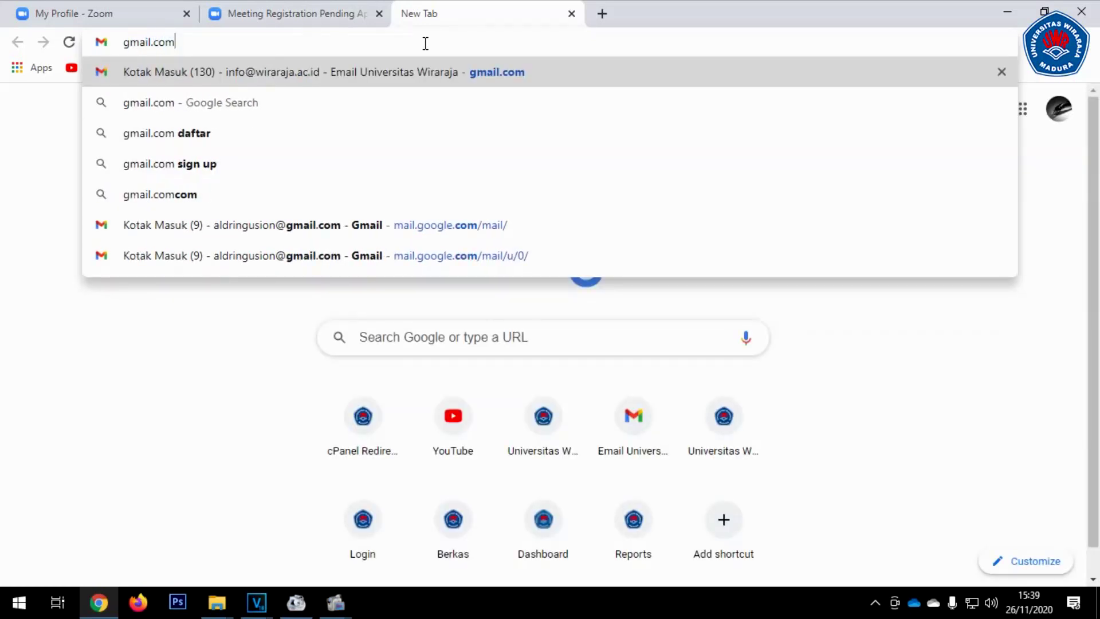
{"action": "key", "text": "Return"}
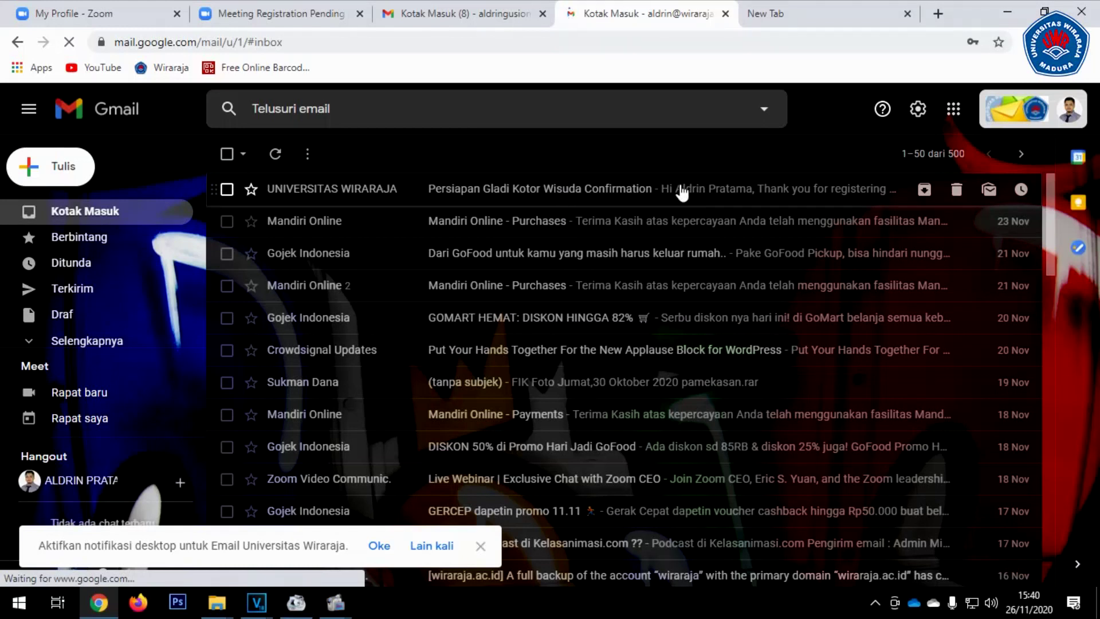
Open the Persiapan Gladi Kotor Wisuda Confirmation e-mail, decline the password update, and locate its join link
{"action": "left_click", "coordinate": [720, 196]}
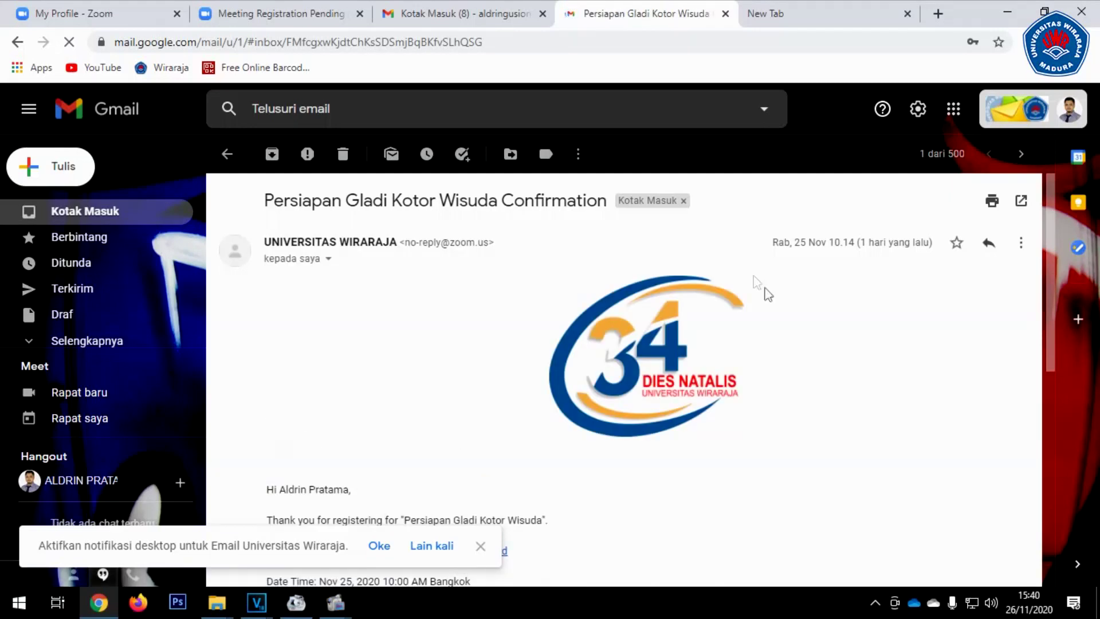
{"action": "scroll", "coordinate": [764, 290], "scroll_direction": "down", "scroll_amount": 2}
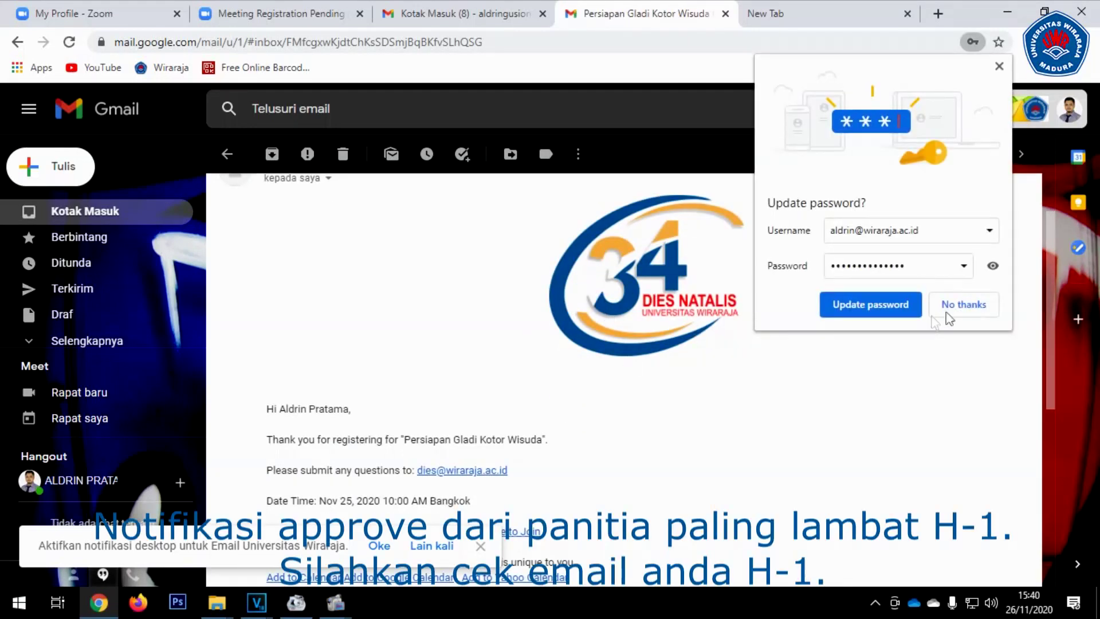
{"action": "left_click", "coordinate": [973, 310]}
{"action": "scroll", "coordinate": [827, 339], "scroll_direction": "down", "scroll_amount": 3}
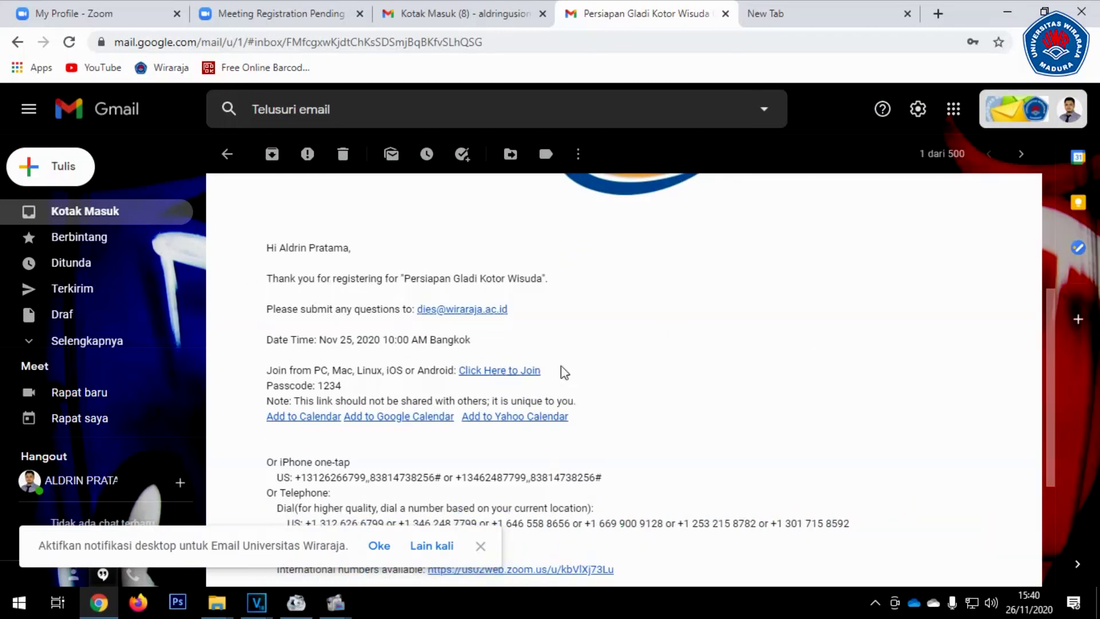
{"action": "left_click_drag", "start_coordinate": [269, 370], "coordinate": [555, 373]}
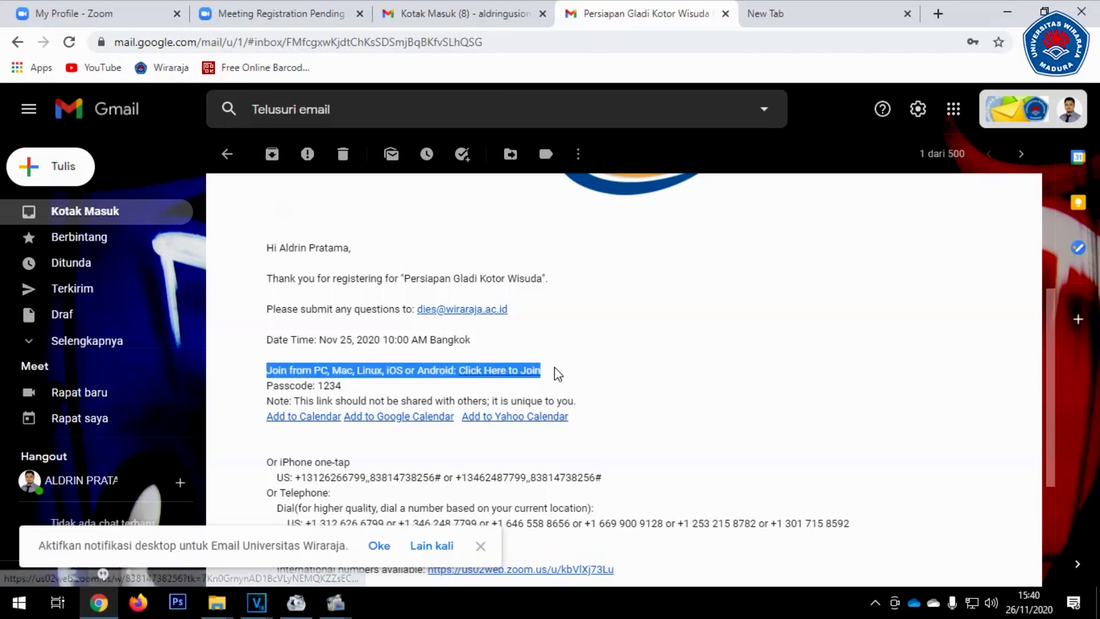
{"action": "left_click", "coordinate": [630, 347]}
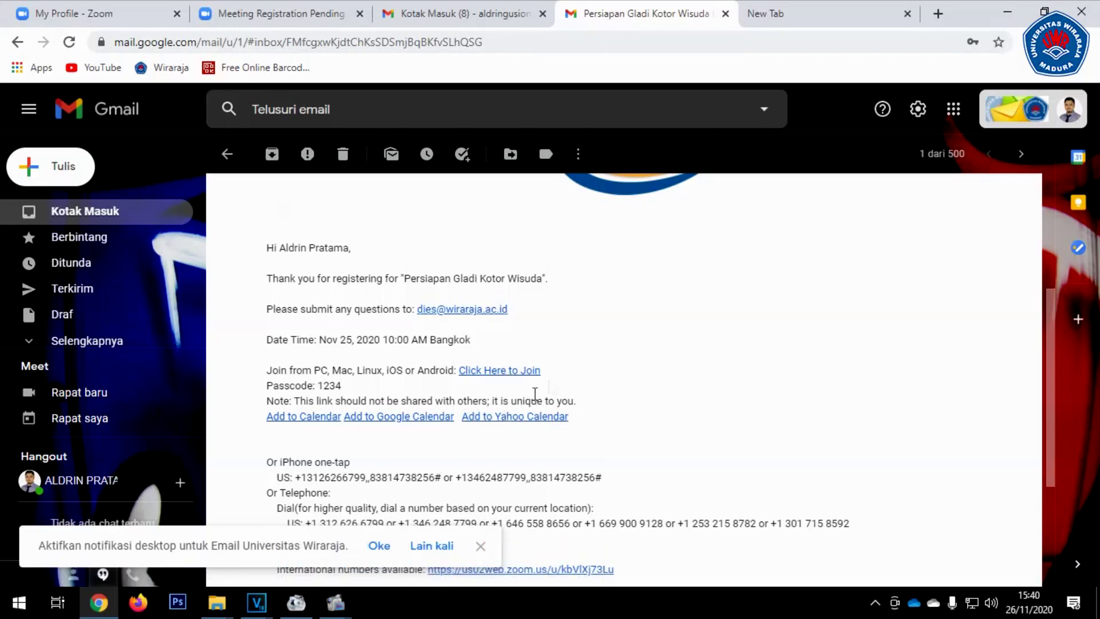
Dismiss the desktop-notification banner and follow the meeting's personal join link
{"action": "scroll", "coordinate": [555, 378], "scroll_direction": "down", "scroll_amount": 1}
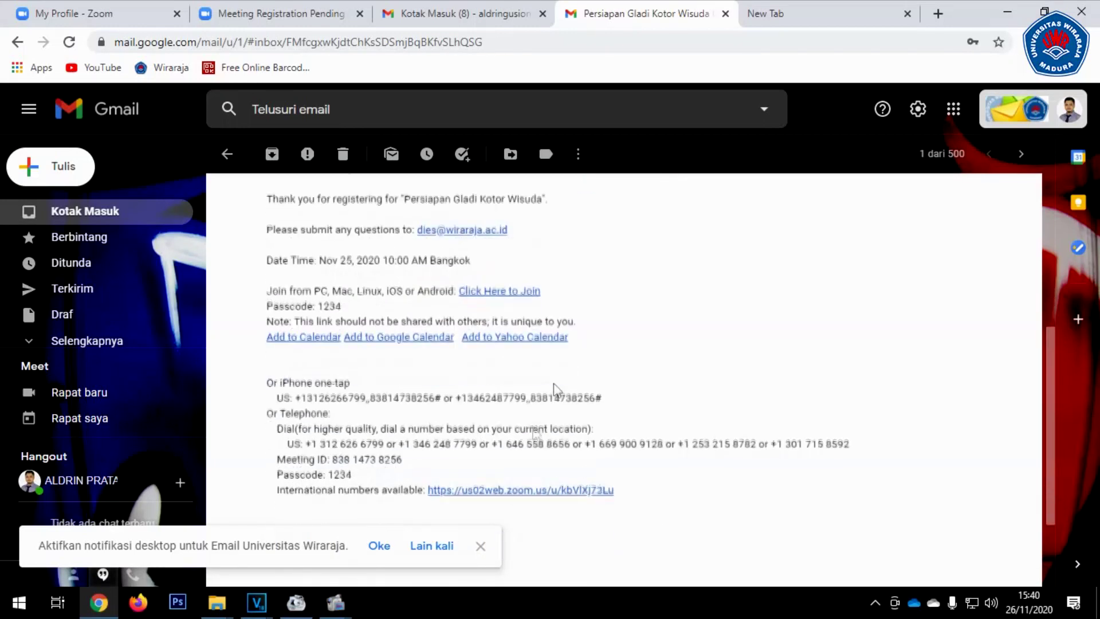
{"action": "left_click", "coordinate": [481, 546]}
{"action": "scroll", "coordinate": [559, 365], "scroll_direction": "up", "scroll_amount": 2}
{"action": "scroll", "coordinate": [583, 358], "scroll_direction": "up", "scroll_amount": 2}
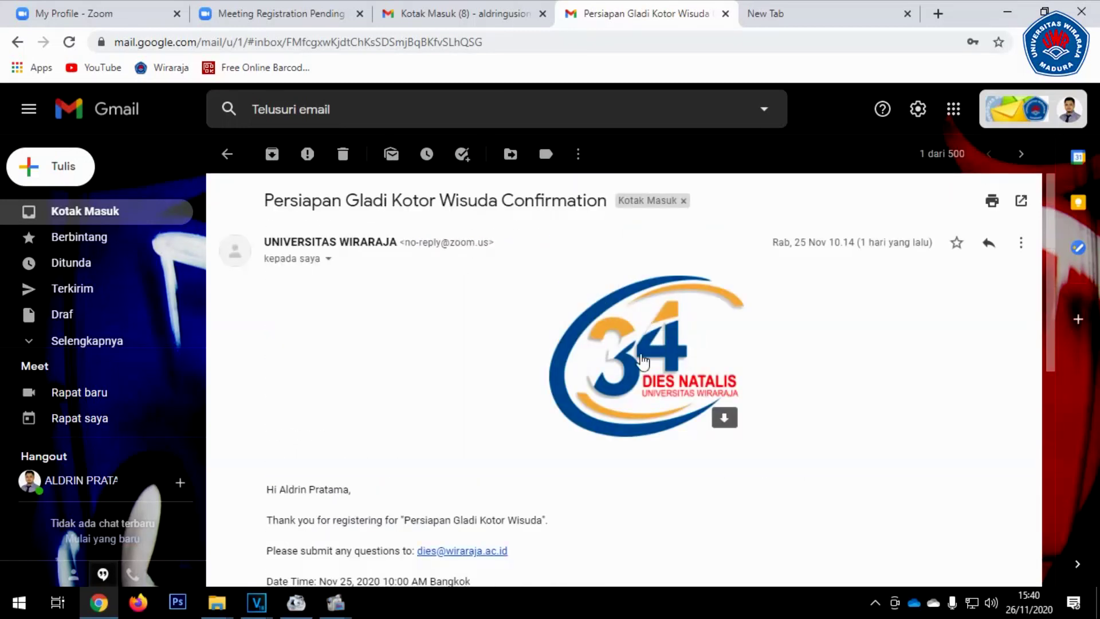
{"action": "scroll", "coordinate": [801, 393], "scroll_direction": "down", "scroll_amount": 2}
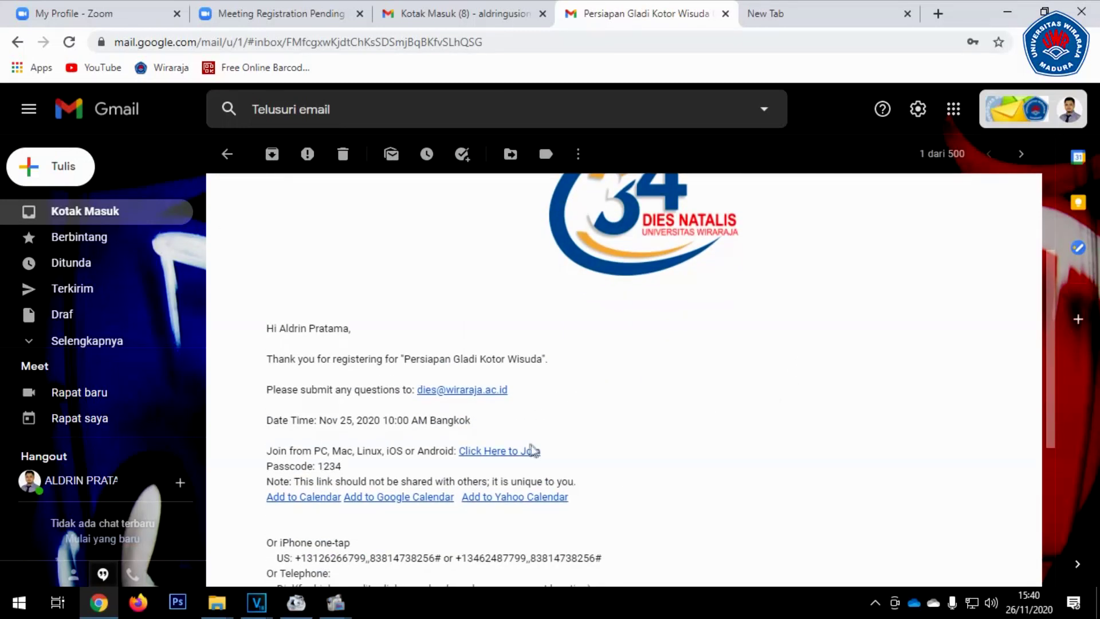
{"action": "left_click", "coordinate": [528, 453]}
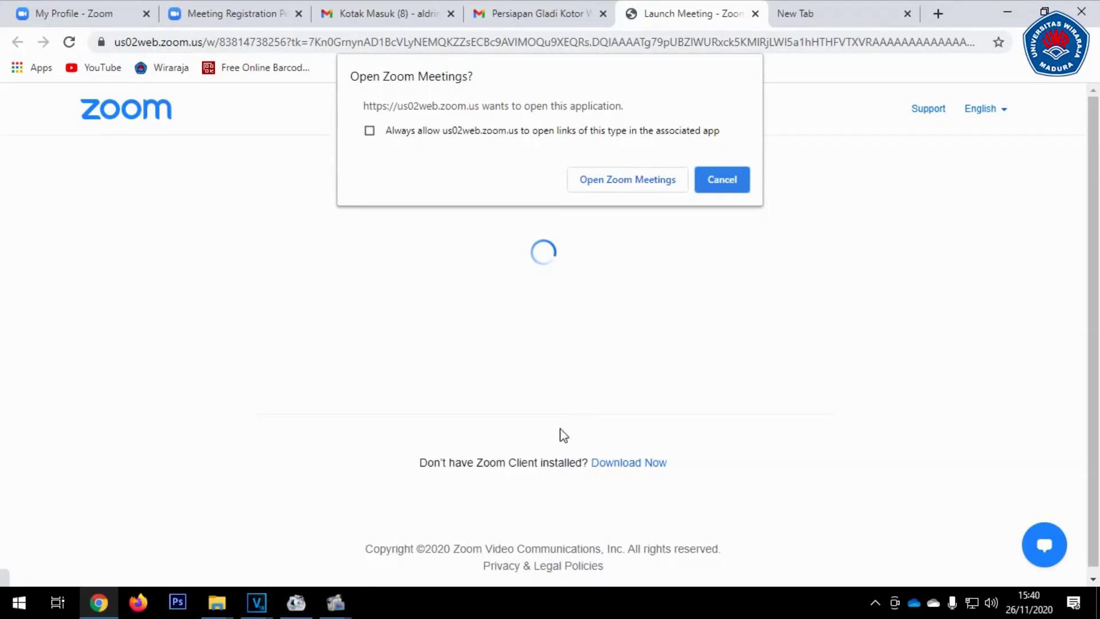
Allow the browser prompt to open Zoom Meetings from the launch page
{"action": "left_click", "coordinate": [649, 179]}
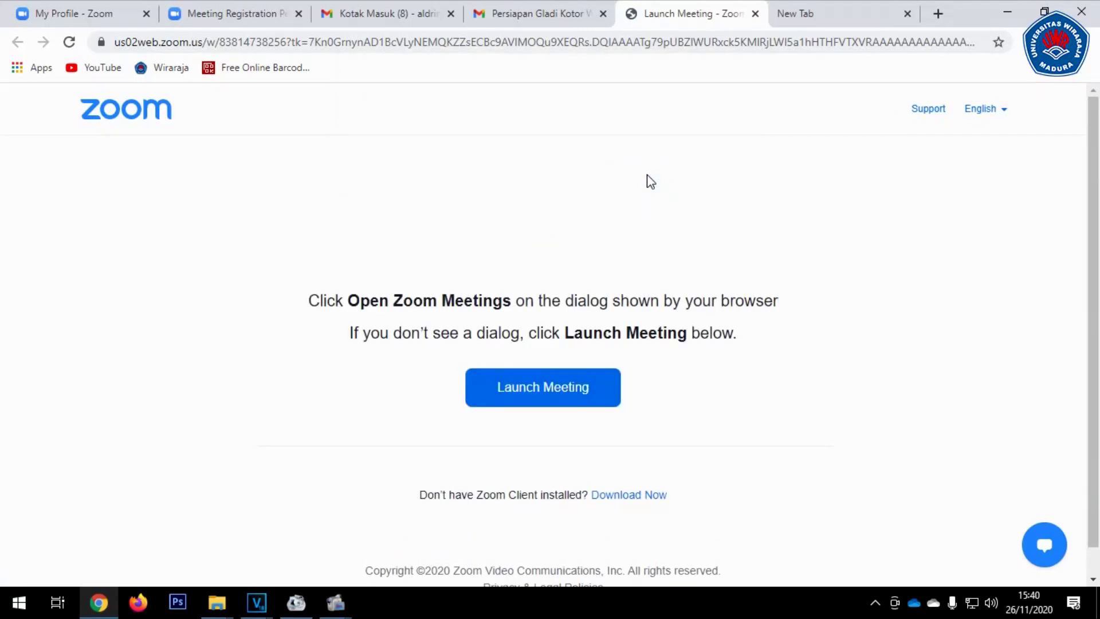